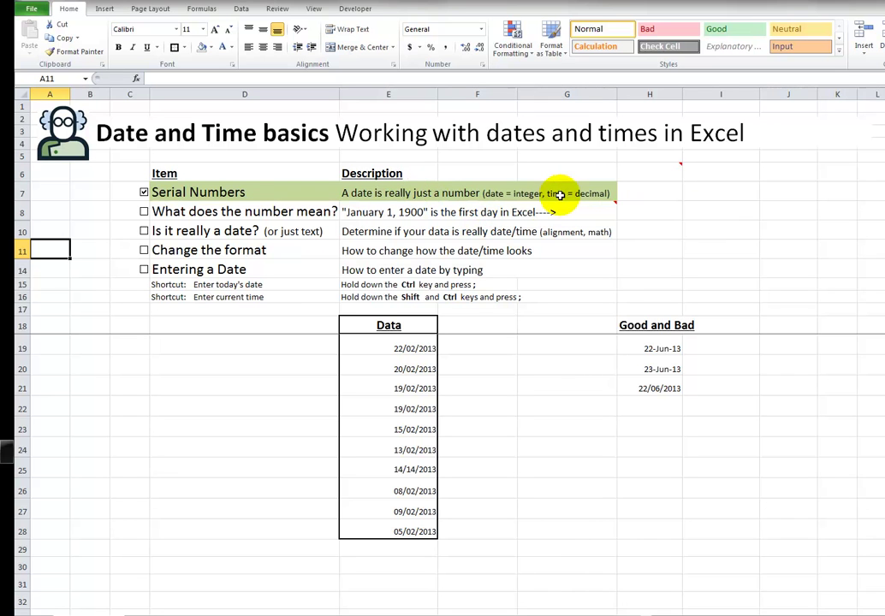
Enter the decimal 0.75 in cell I7
click(708, 192)
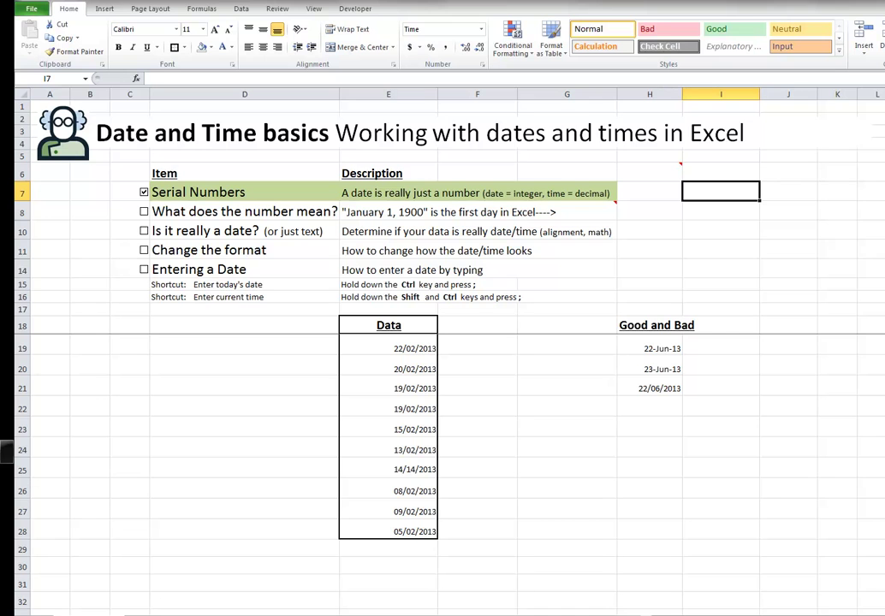
text(0)
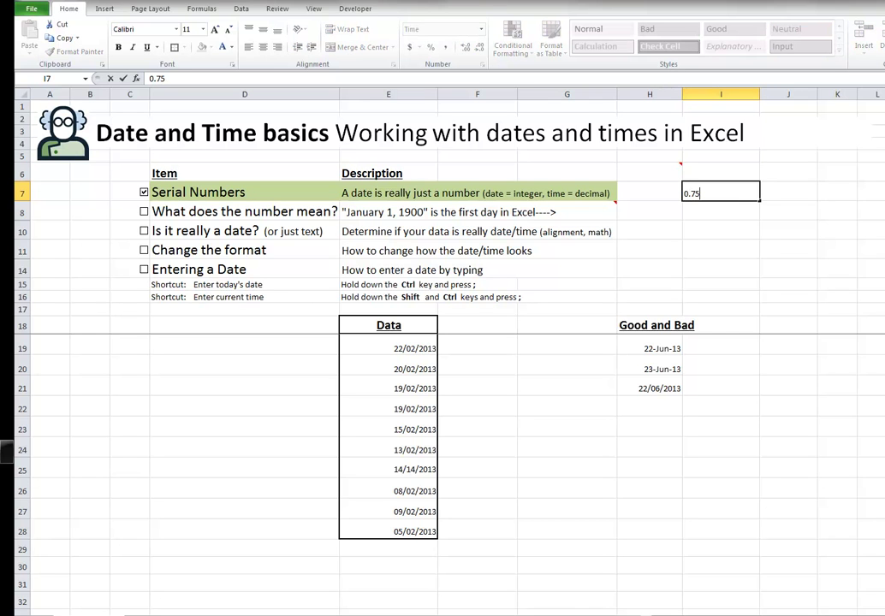
text(.75)
key(Return)
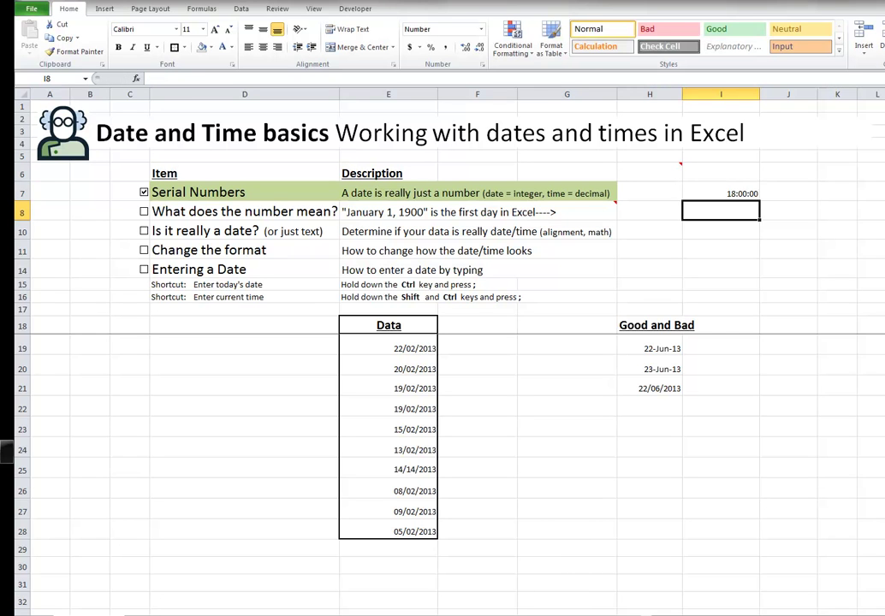
Format cell I7 as a Number with two decimal places to reveal its serial number
click(709, 192)
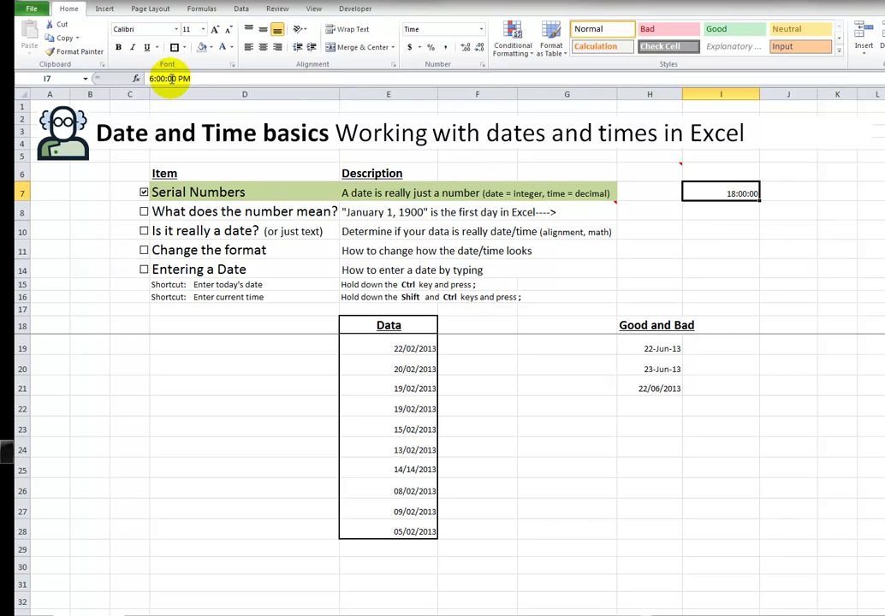
right_click(725, 194)
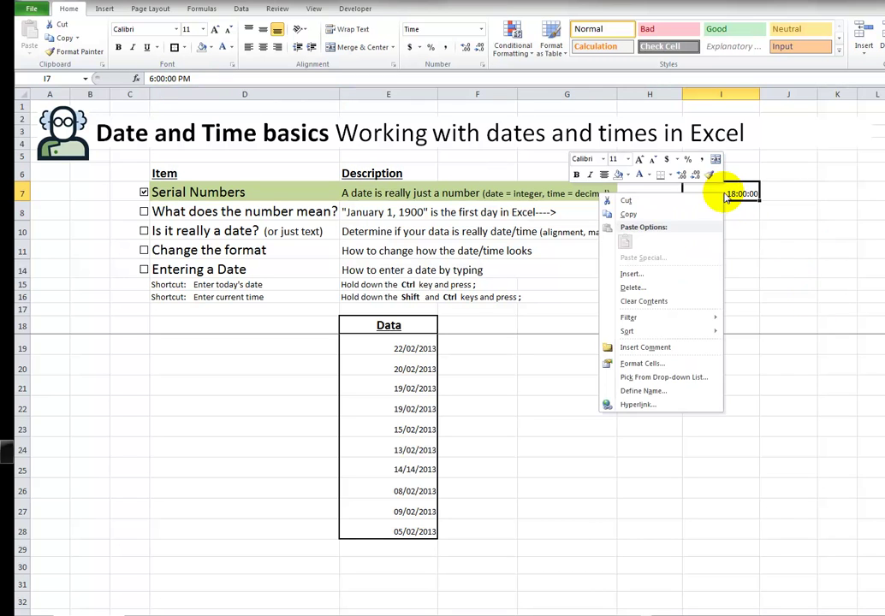
click(661, 367)
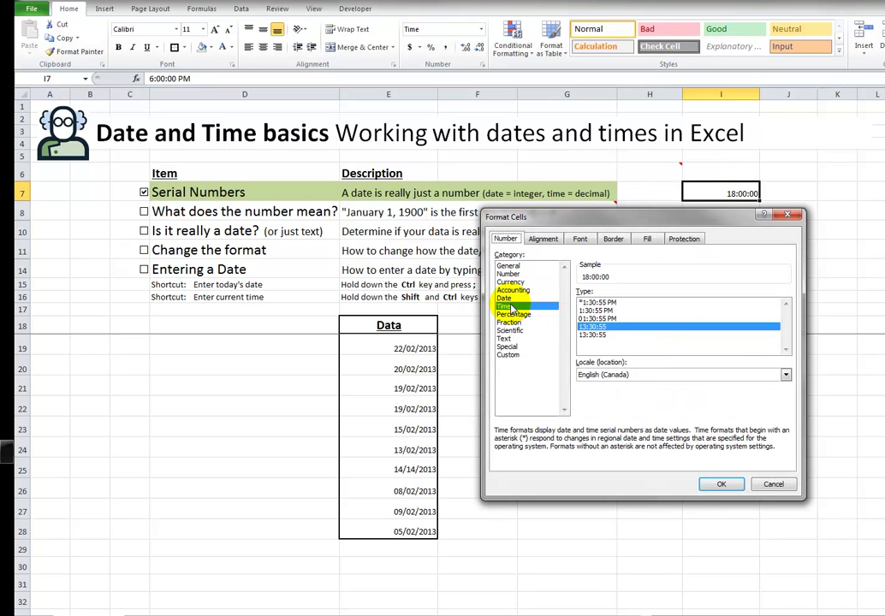
drag(559, 225, 631, 295)
click(590, 345)
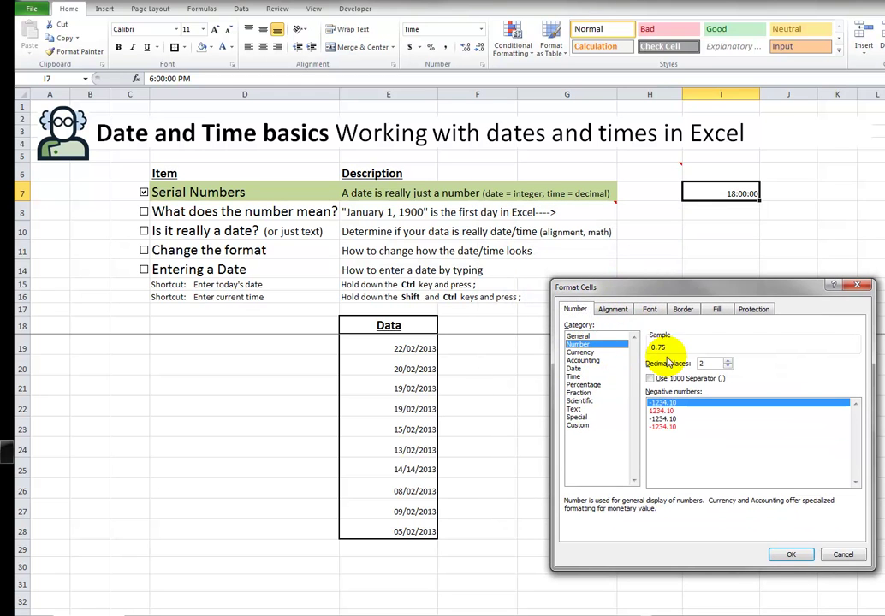
click(790, 554)
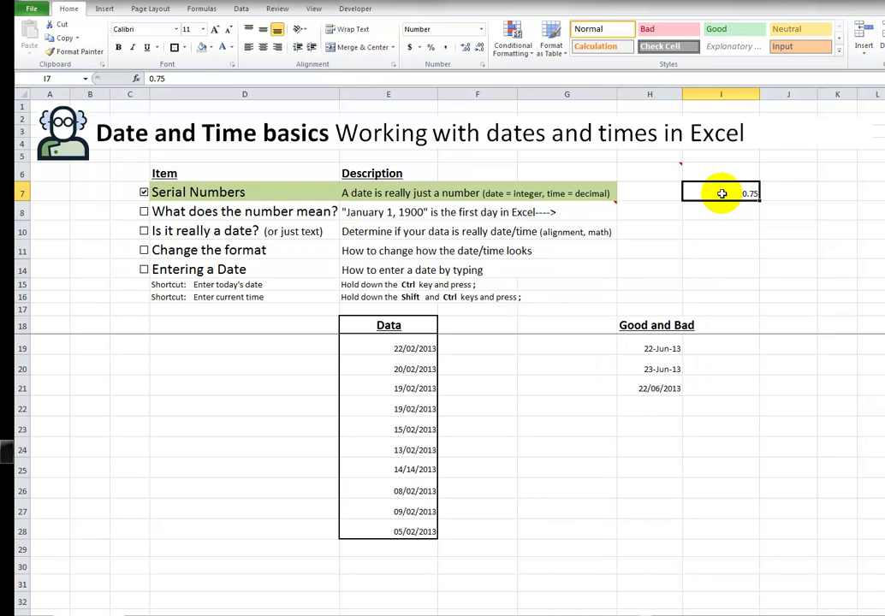
Format cell I7 as Time, choosing the last 24-hour type 13:30:55
right_click(723, 194)
click(670, 369)
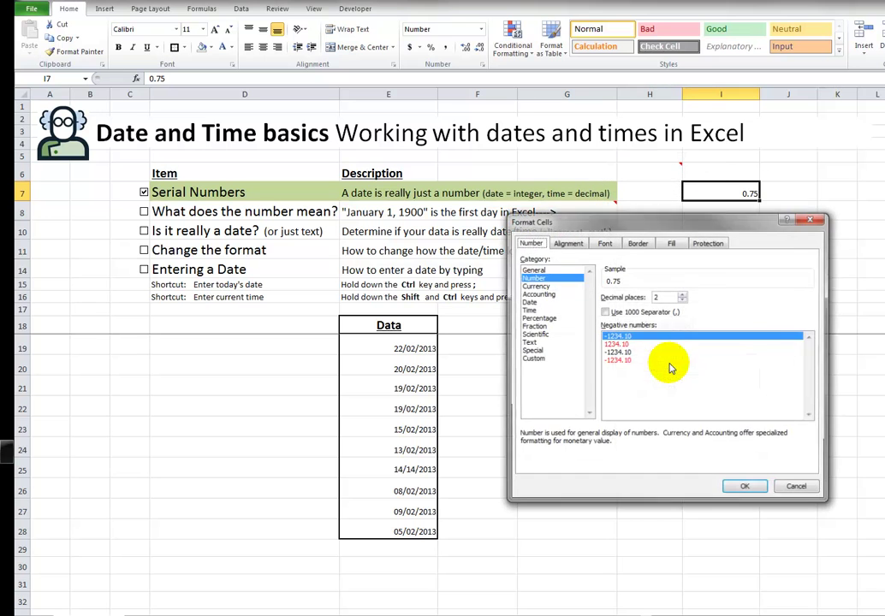
drag(668, 224, 677, 328)
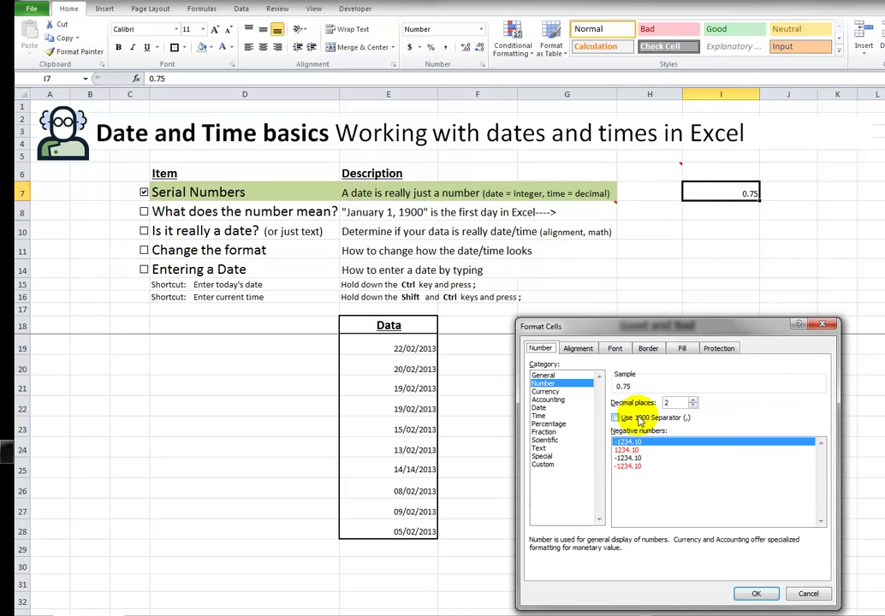
click(540, 416)
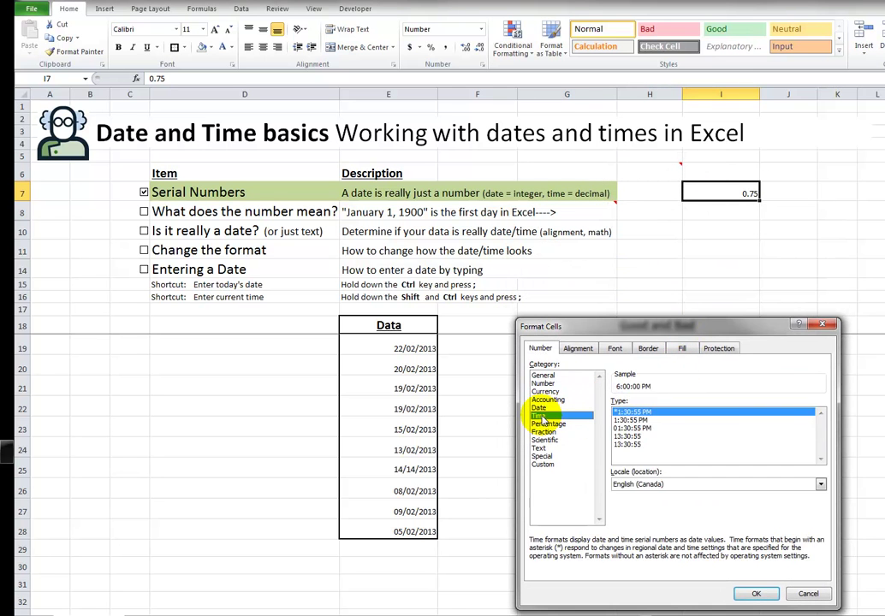
click(626, 444)
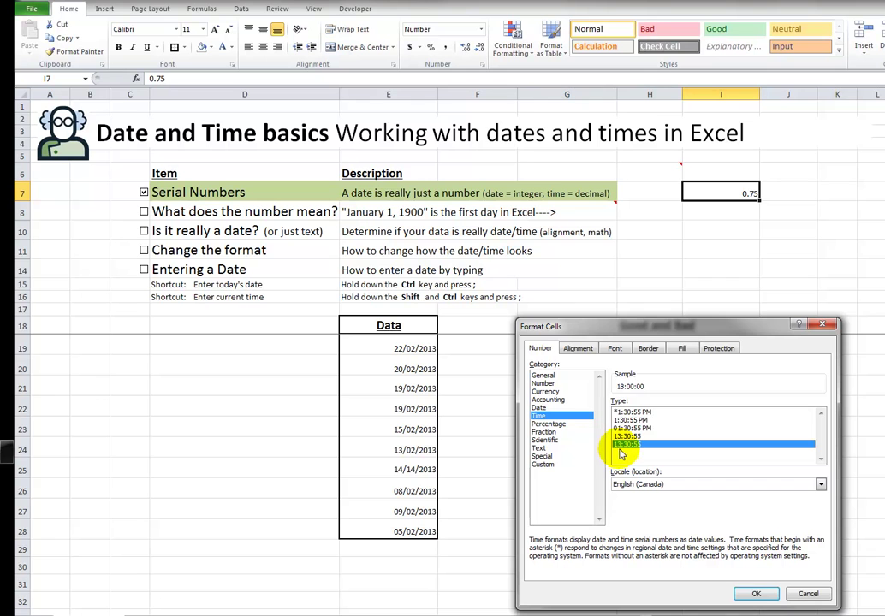
click(758, 594)
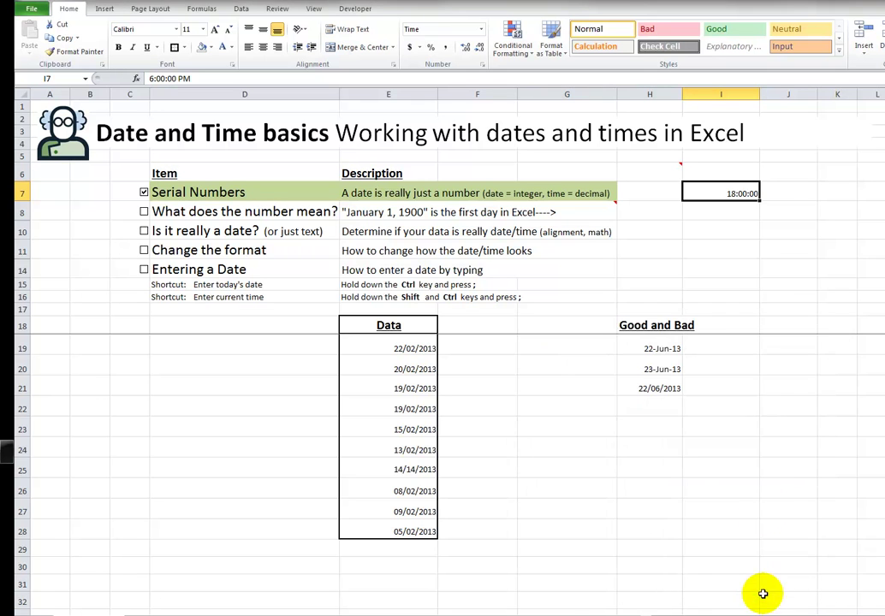
Insert today's date, 24/02/2013, as a fixed value in cell H7
click(658, 193)
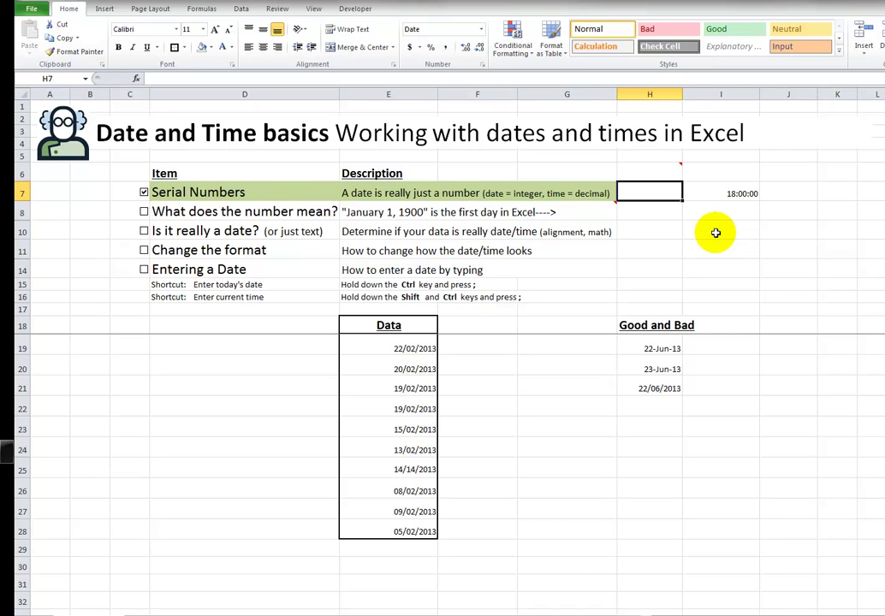
key(ctrl+semicolon)
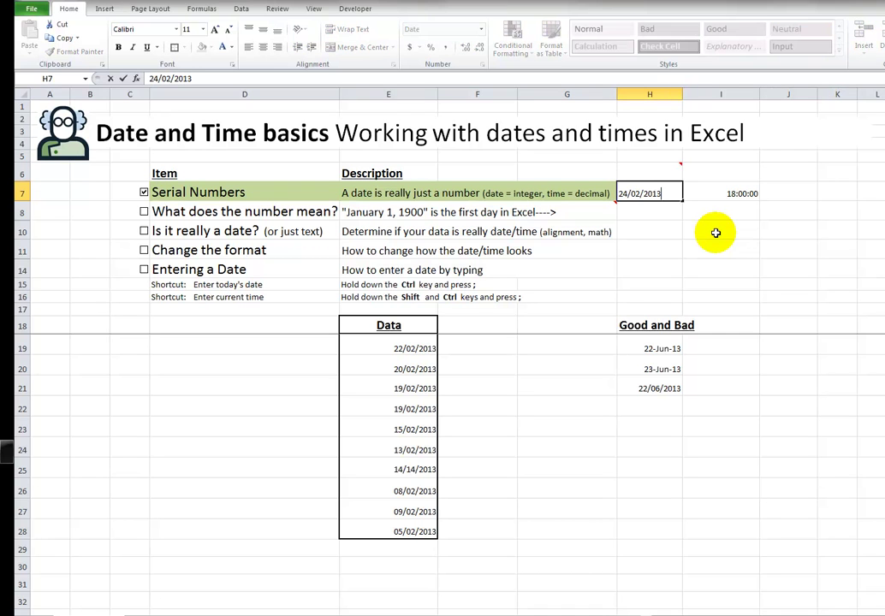
key(Return)
key(Up)
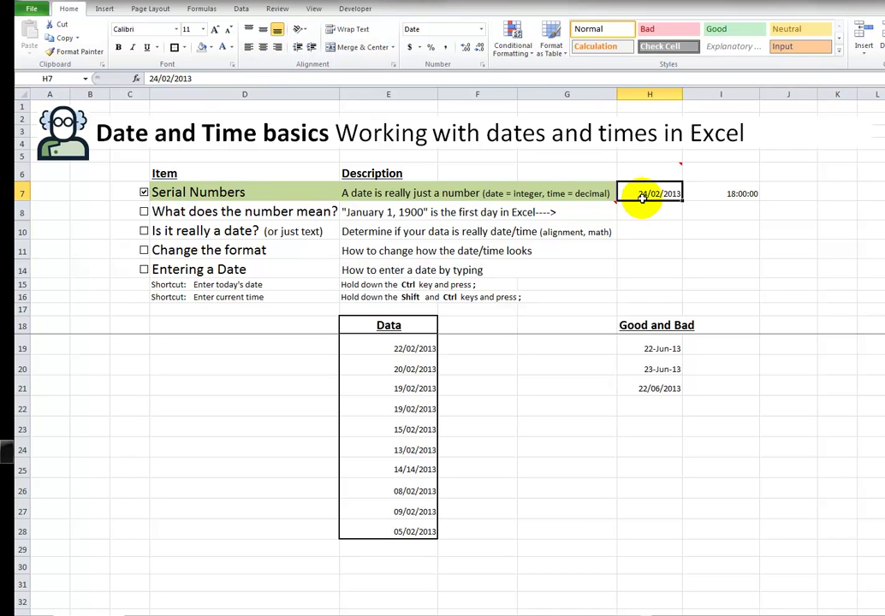
Left-align the date and time in H7:I7 as a test, and remove that alignment again
click(713, 193)
click(659, 194)
drag(728, 193, 672, 193)
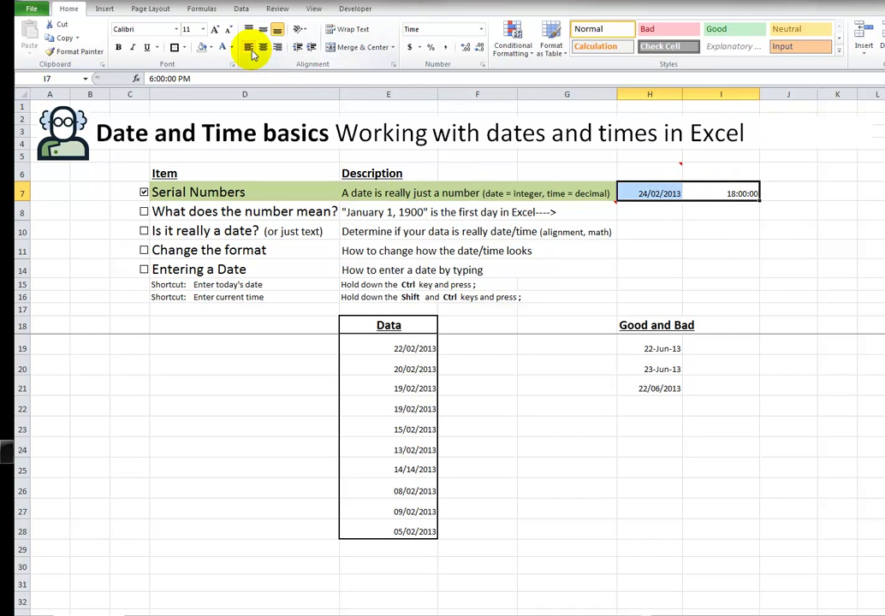
click(249, 48)
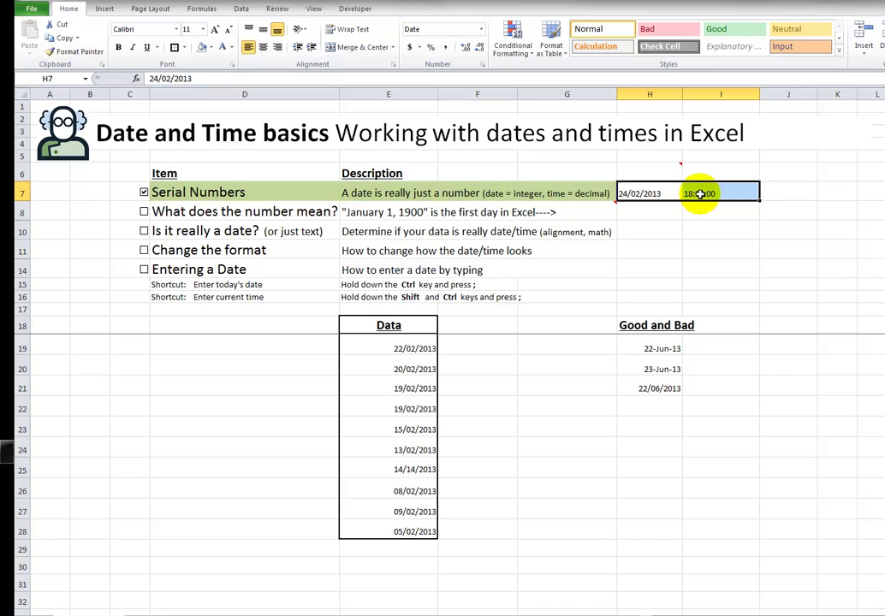
click(250, 49)
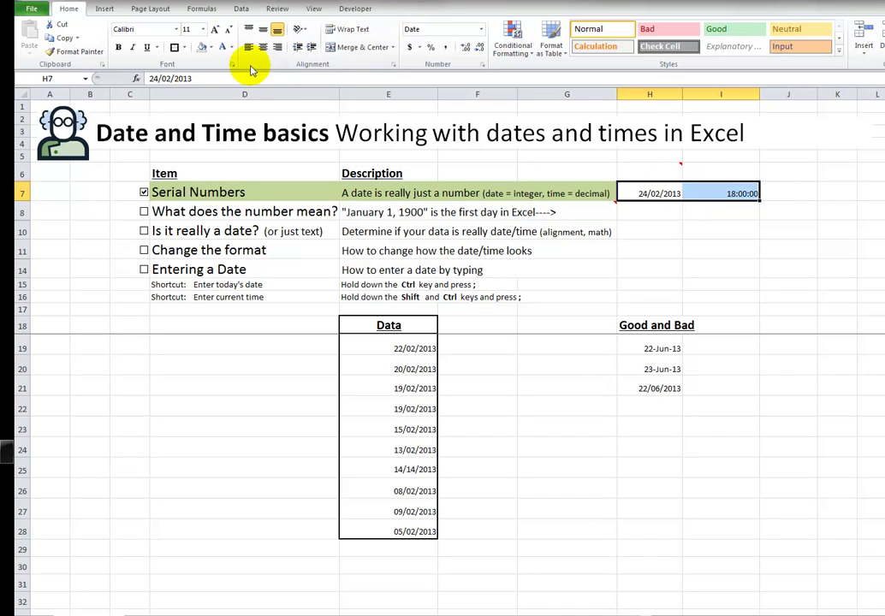
click(679, 232)
click(730, 195)
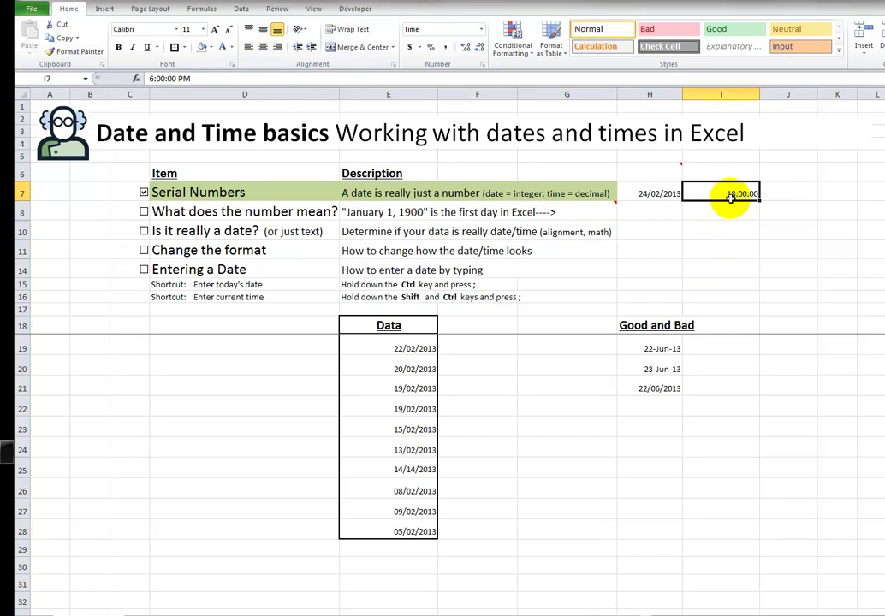
click(667, 195)
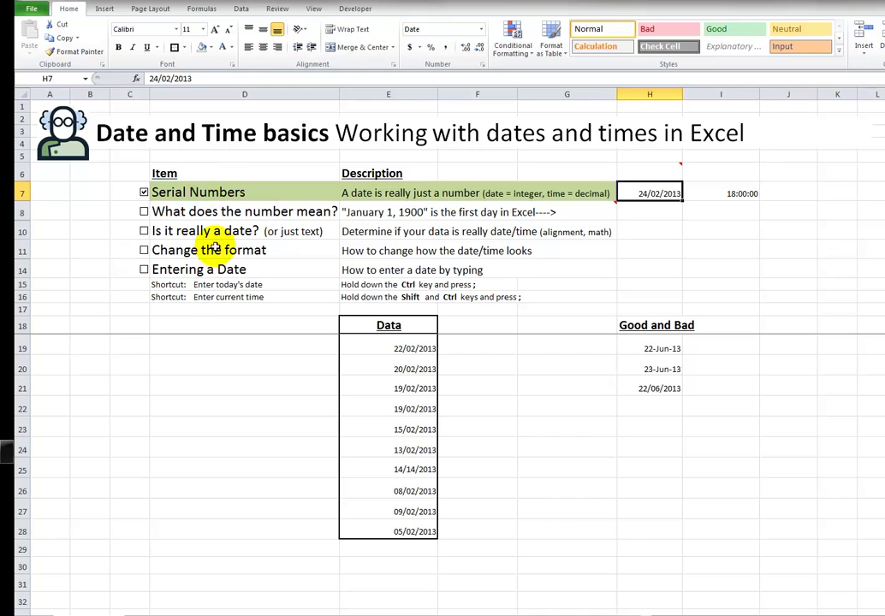
Try right and centre alignment on the item texts in D7:D16, and return them to their original left alignment
click(225, 295)
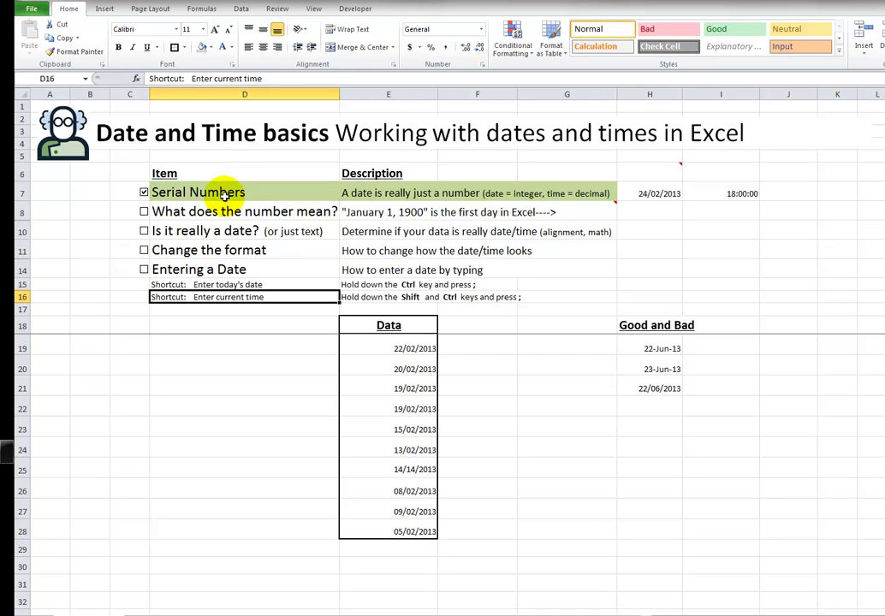
click(210, 270)
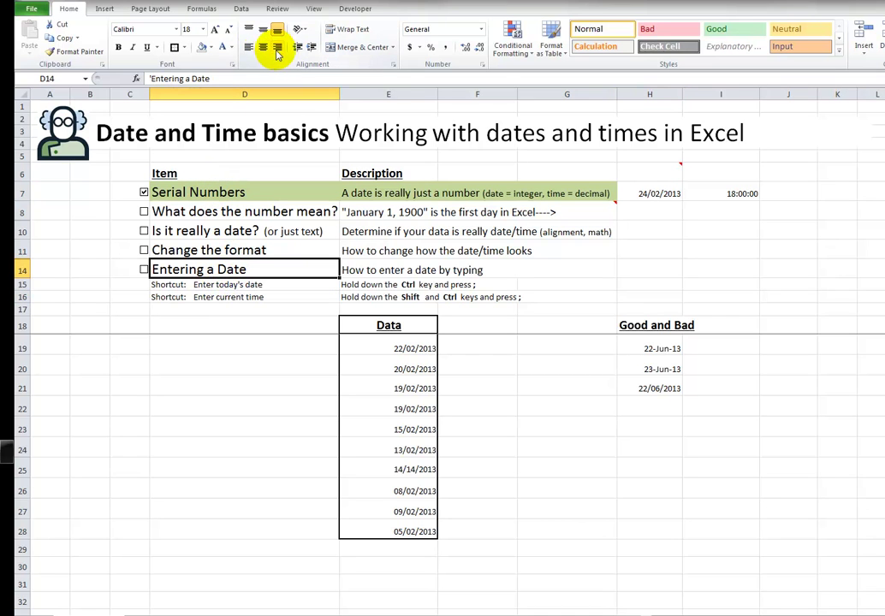
click(228, 227)
click(225, 212)
click(221, 191)
click(224, 250)
drag(233, 297, 242, 192)
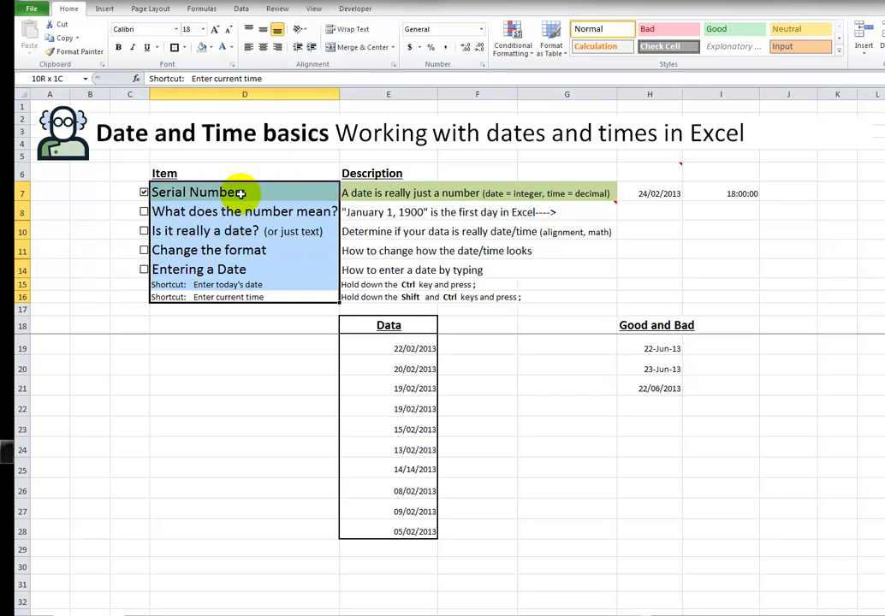
click(277, 48)
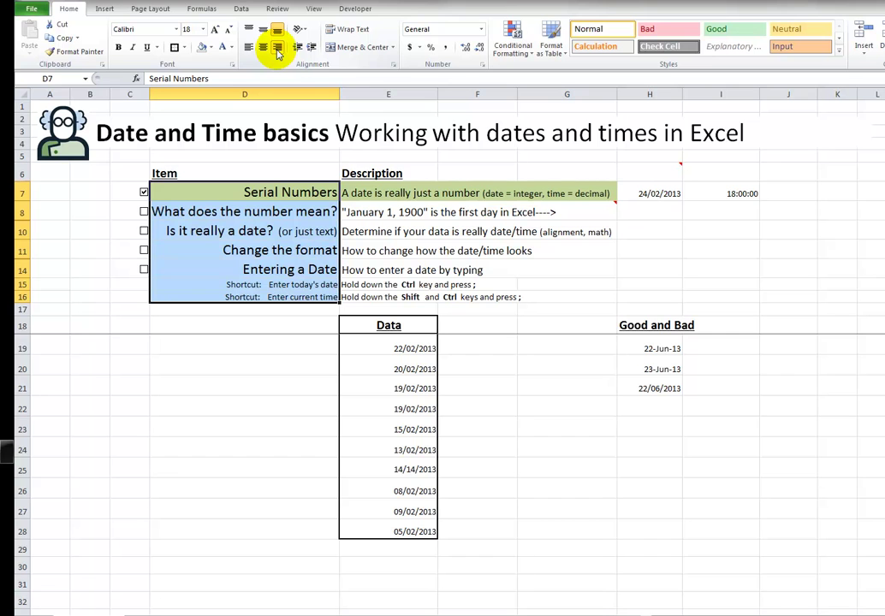
click(264, 49)
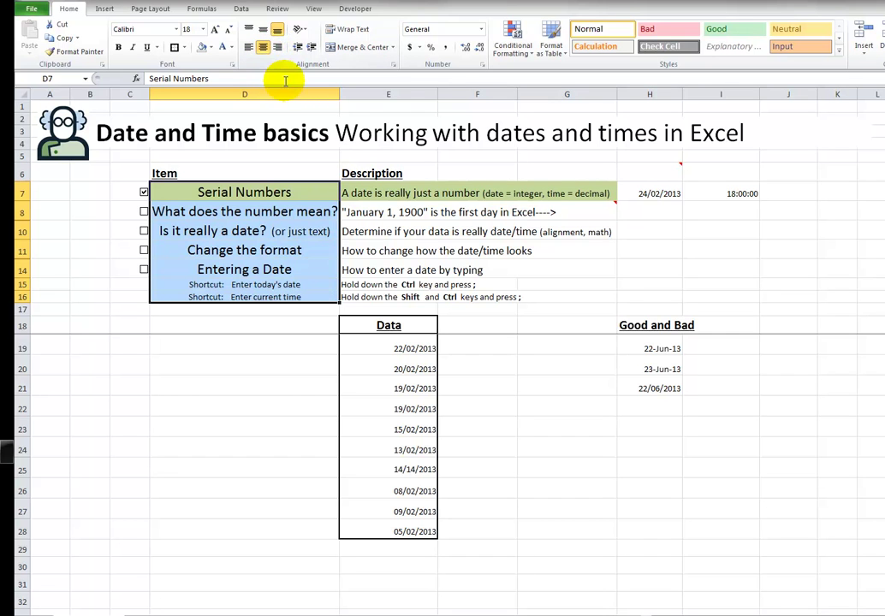
click(248, 48)
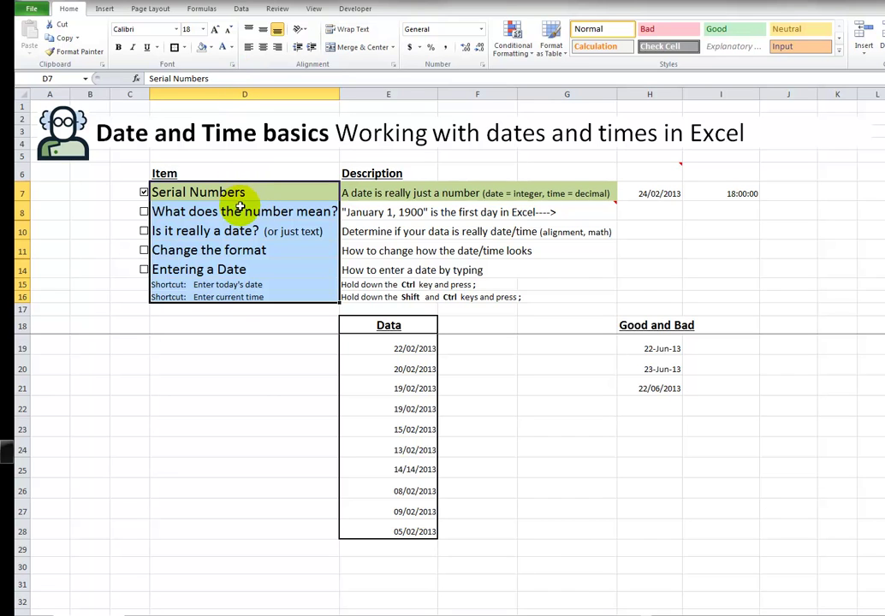
click(224, 247)
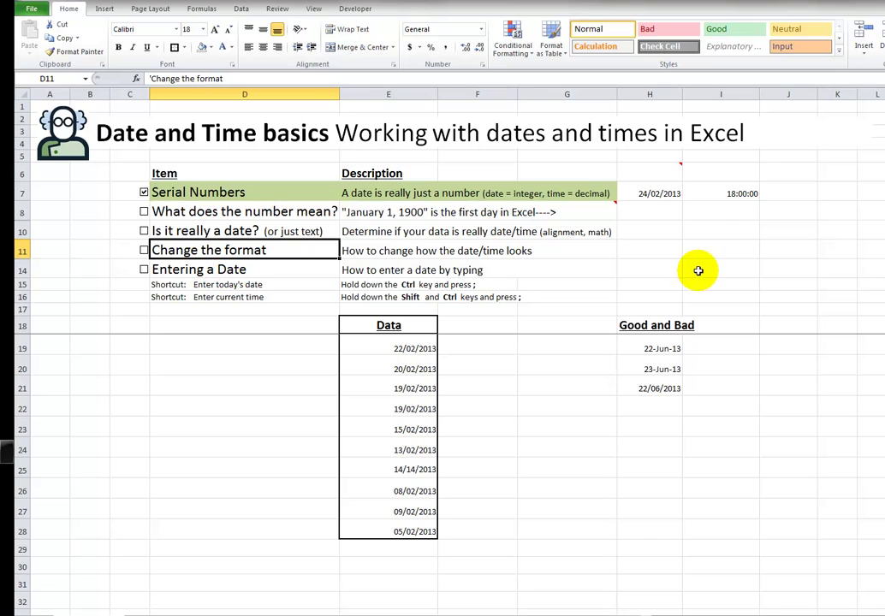
Tick the checklist box for "What does the number mean?"
click(727, 249)
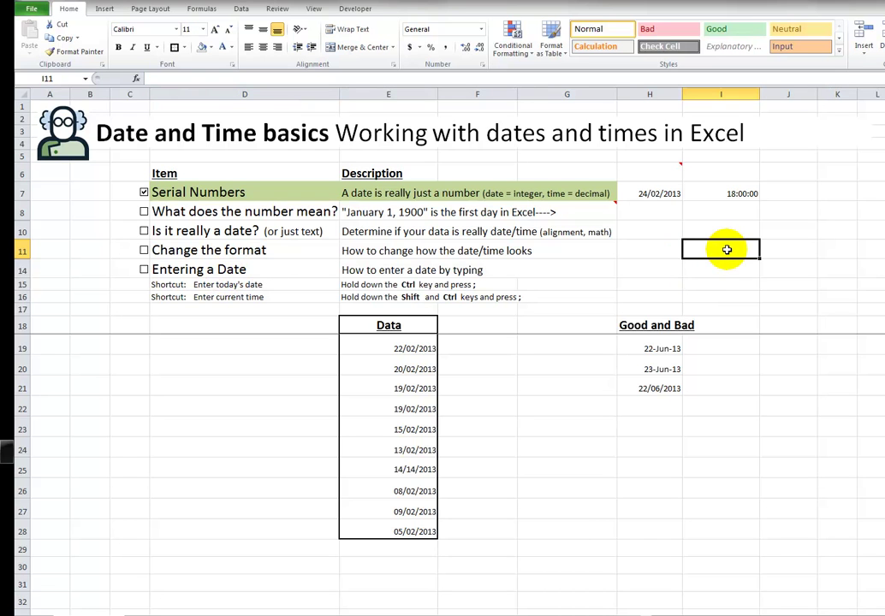
click(144, 212)
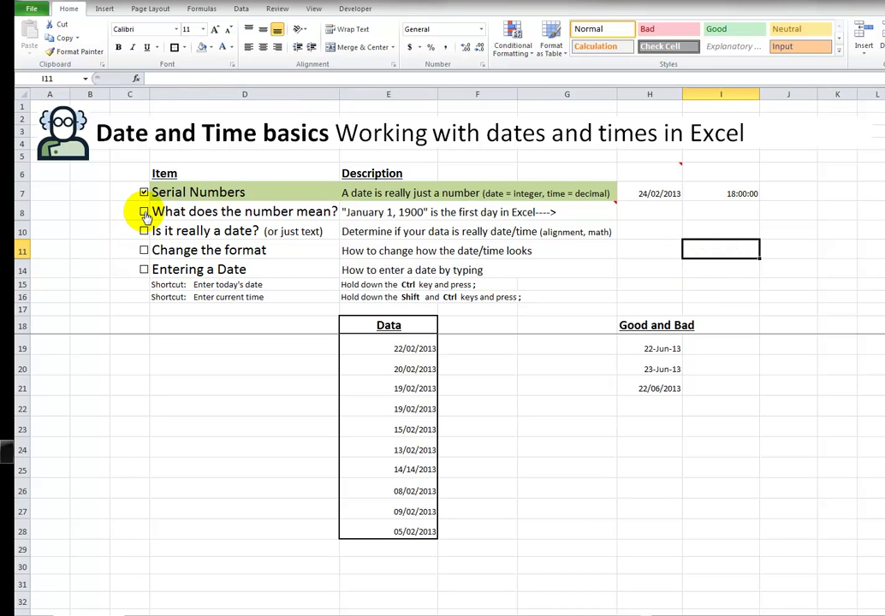
click(663, 191)
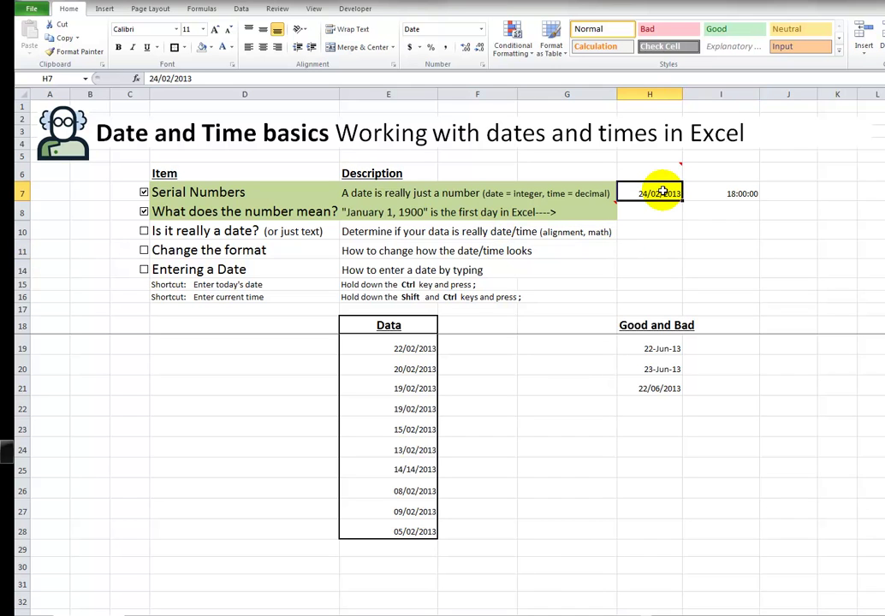
Enter the formula =H7 in cell H8 to reference the date above
click(654, 209)
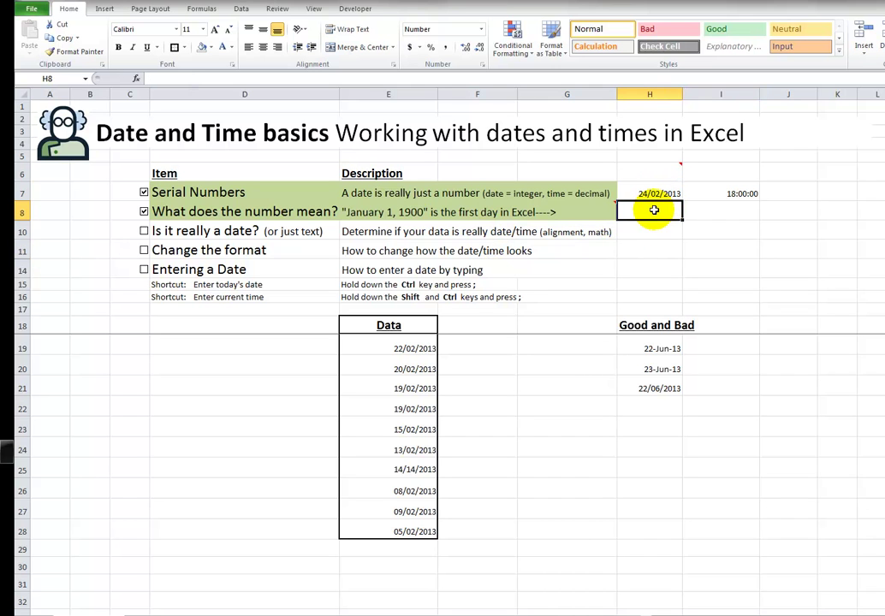
text(=)
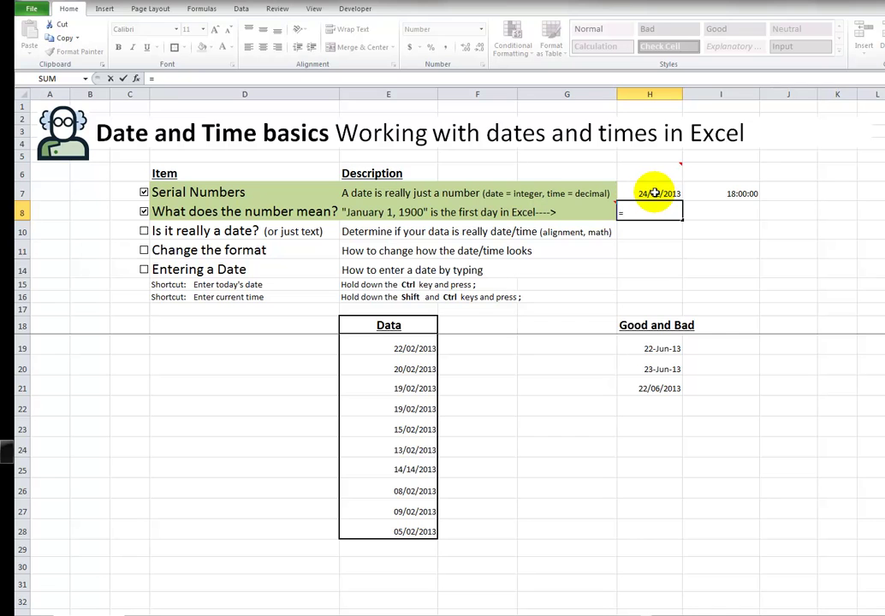
click(654, 192)
key(Return)
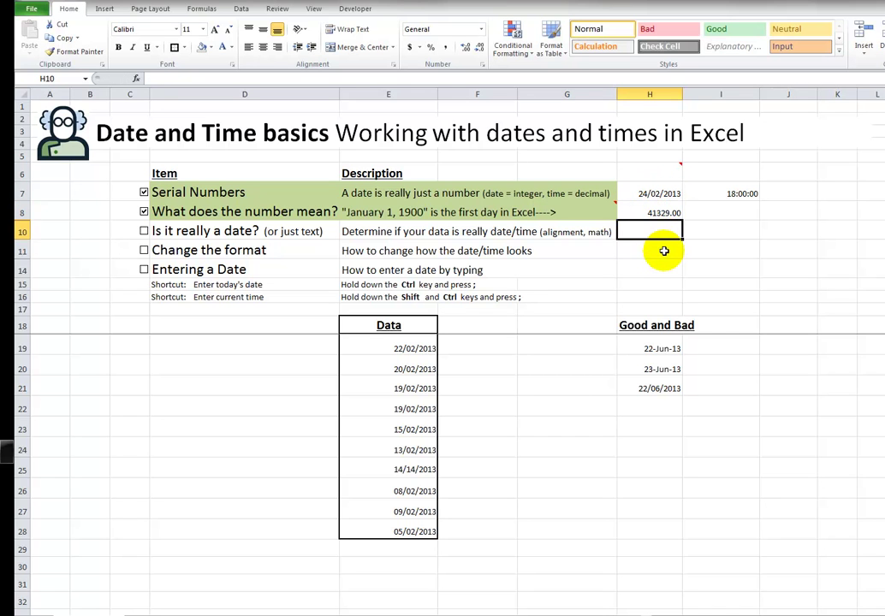
Check the number format applied to H8 without changing it, and compare the contents of H7 and H8
click(656, 216)
right_click(648, 214)
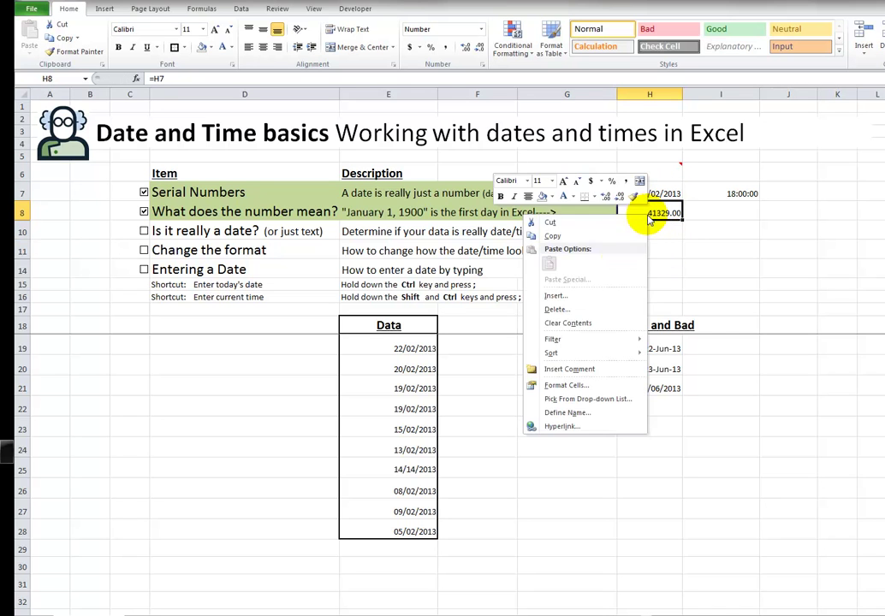
click(603, 386)
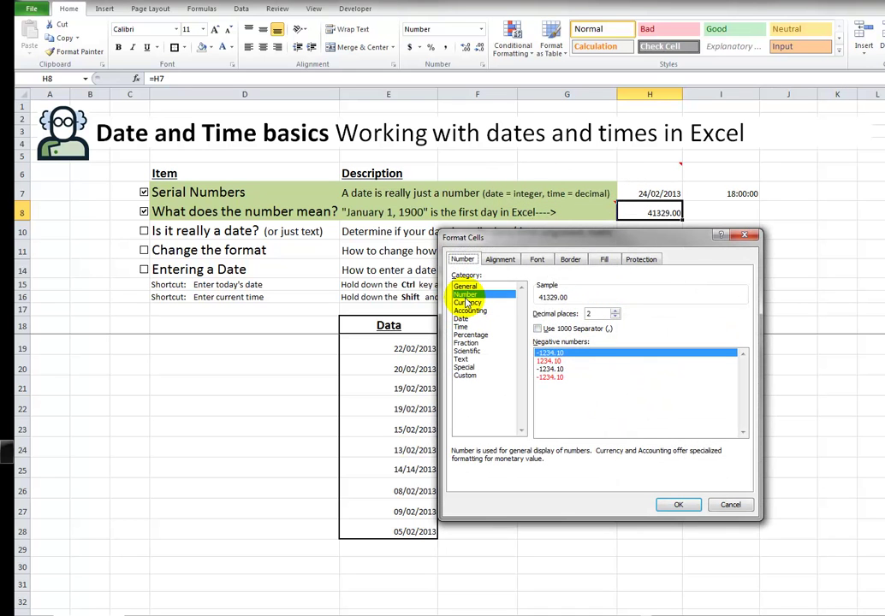
click(730, 504)
click(661, 197)
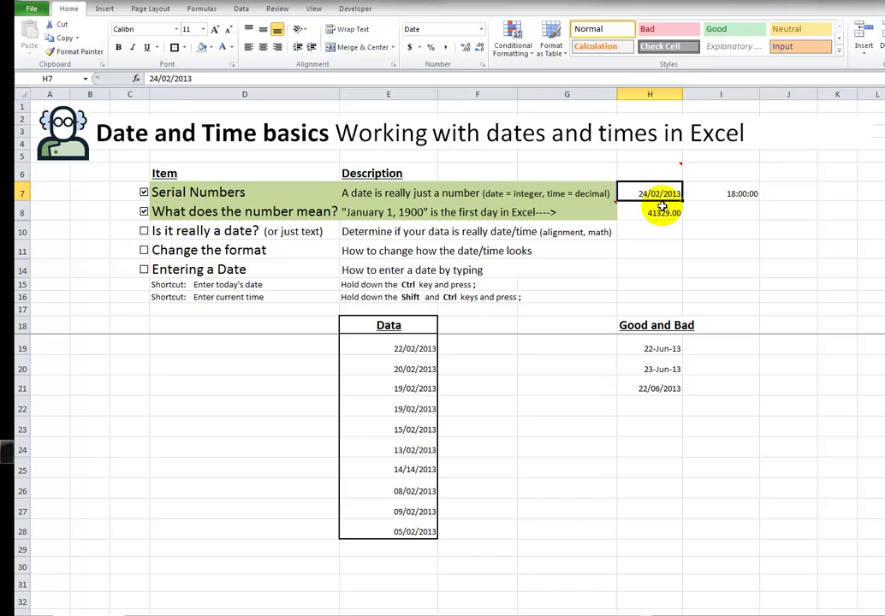
click(661, 213)
click(657, 195)
click(661, 212)
Enter the formula =H8=H7 in cell H11 to test whether the number and the date are equal
click(659, 250)
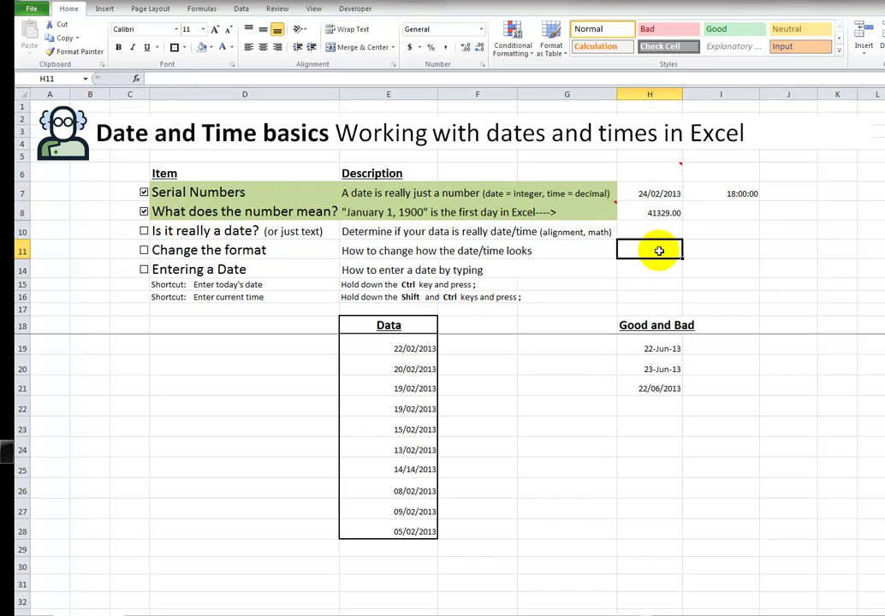
text(=H8=)
click(657, 193)
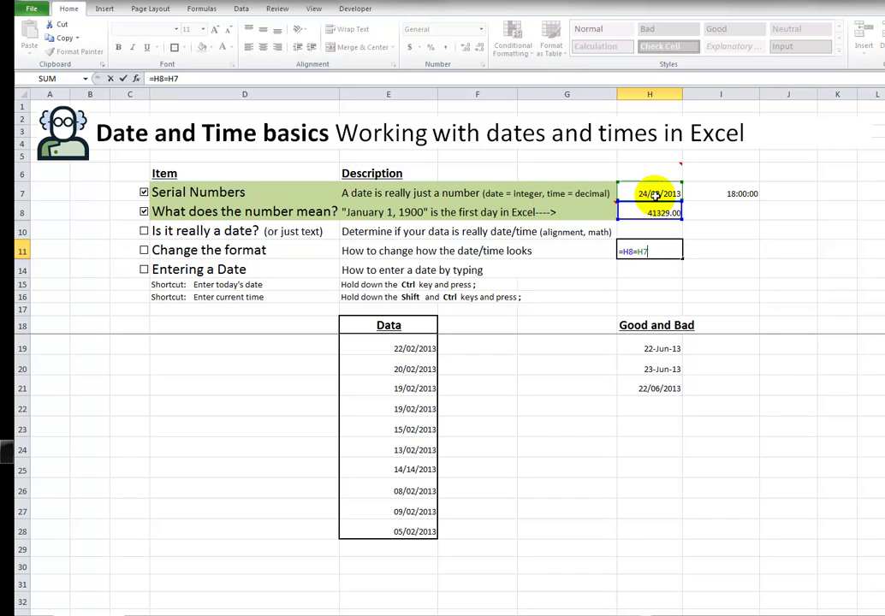
key(ctrl+Return)
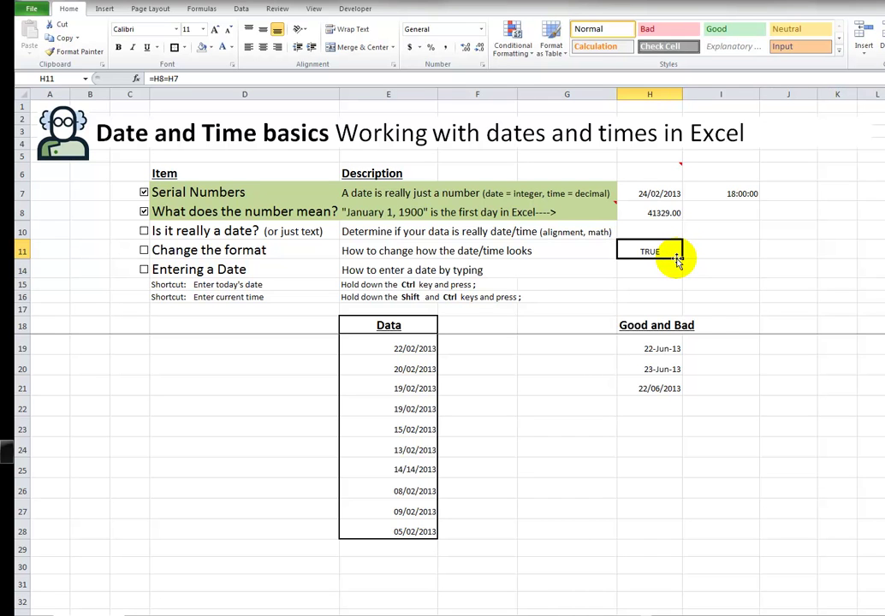
Look at the cells H7 and H8, and review H8's number format settings, leaving them as they are
click(654, 192)
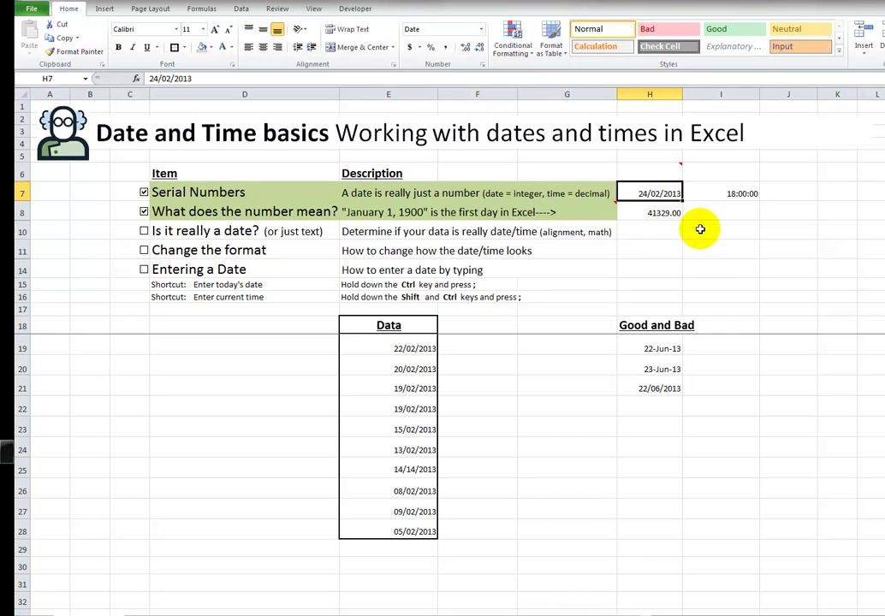
key(shift+Down)
click(661, 213)
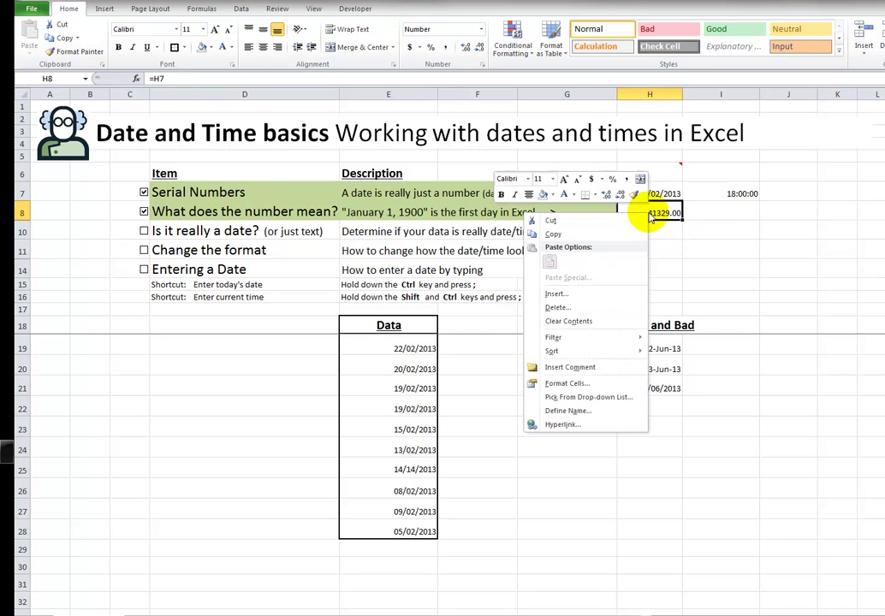
right_click(652, 213)
click(603, 380)
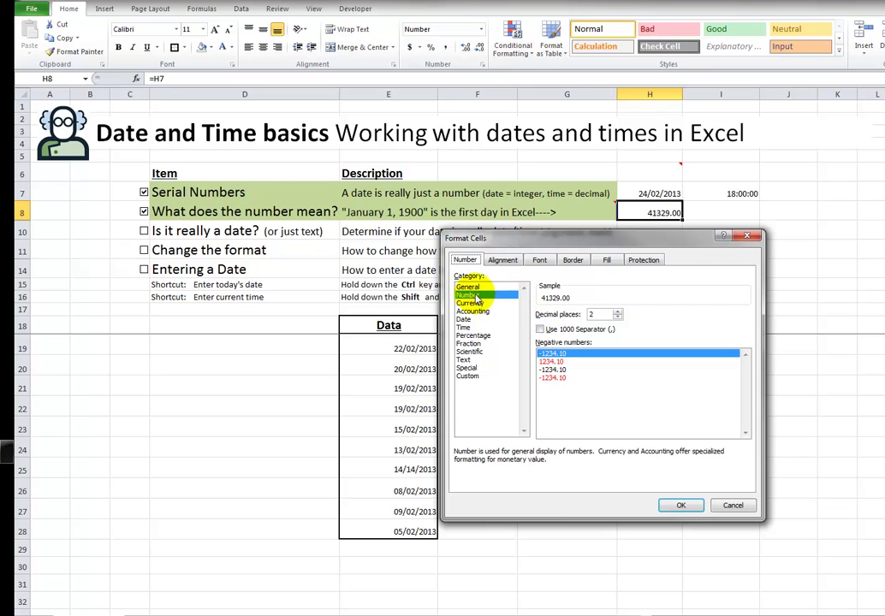
click(736, 505)
Format the date in H7 as a Number with two decimal places
click(654, 193)
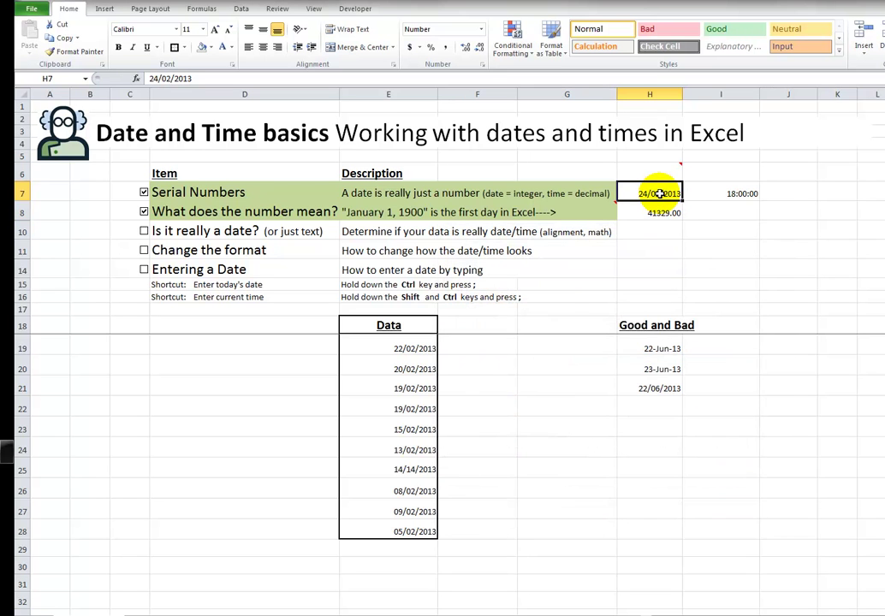
right_click(654, 195)
click(599, 369)
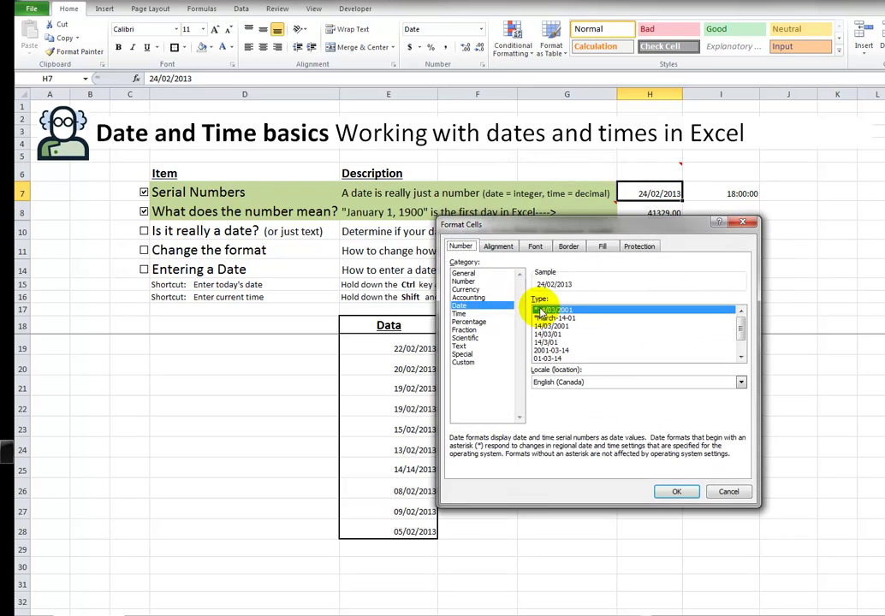
click(469, 283)
click(676, 491)
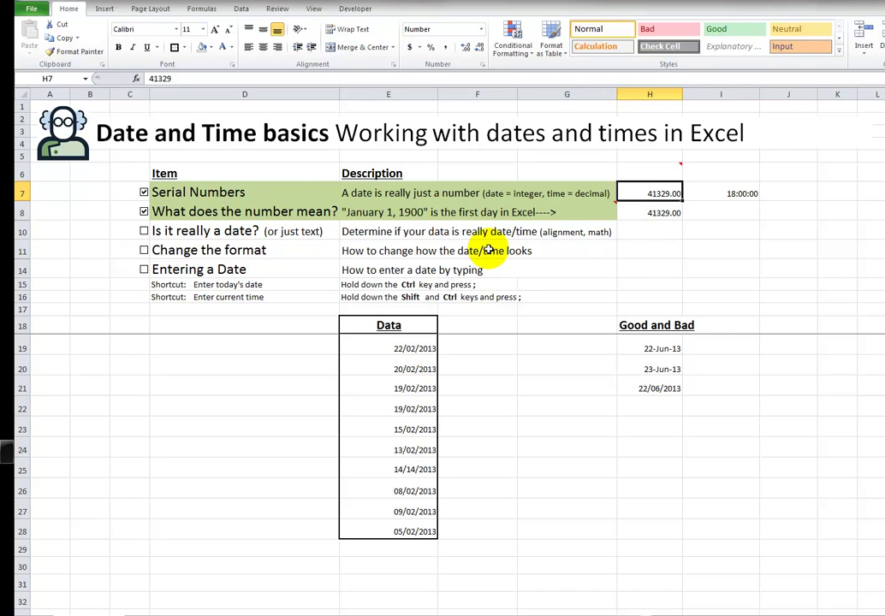
Replace the formula in H8, next to the "January 1, 1900" description, with the number 1
click(383, 213)
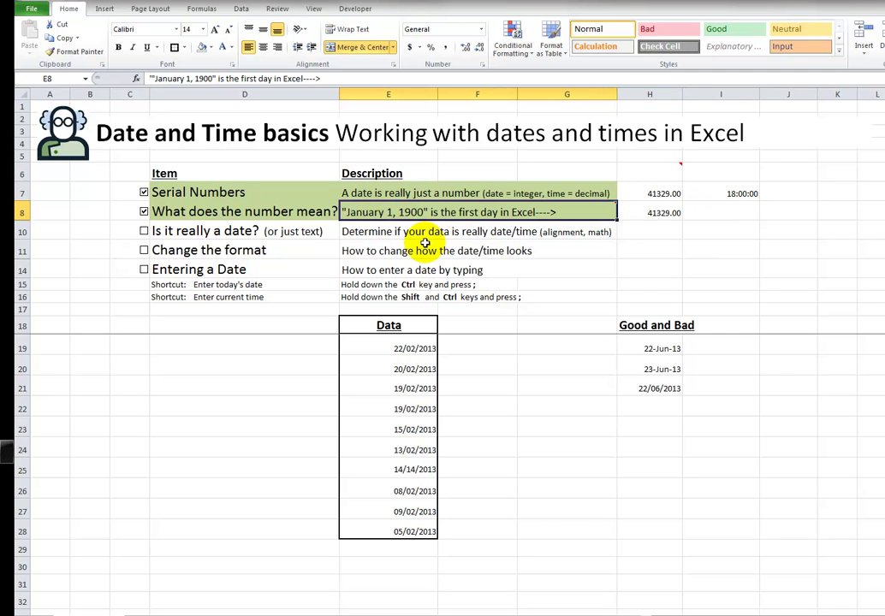
click(700, 212)
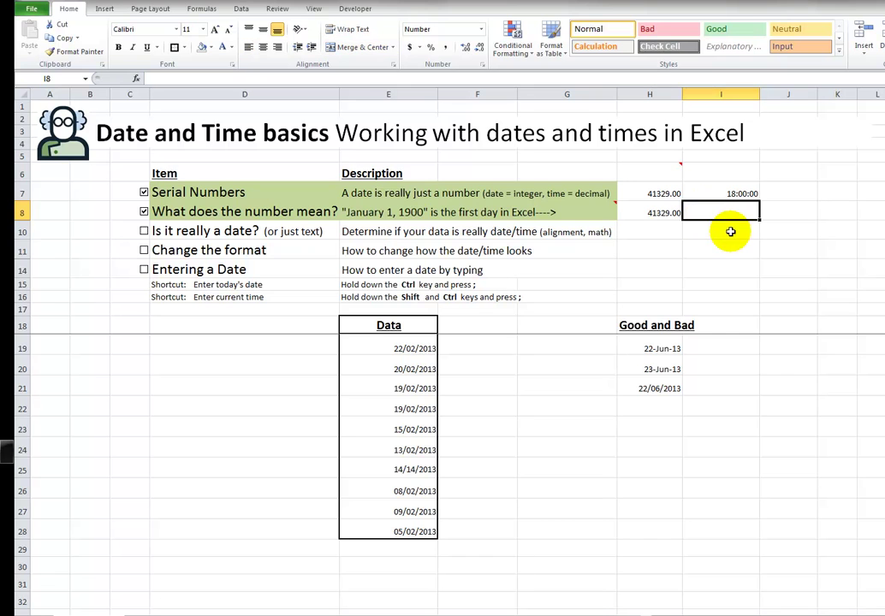
click(654, 224)
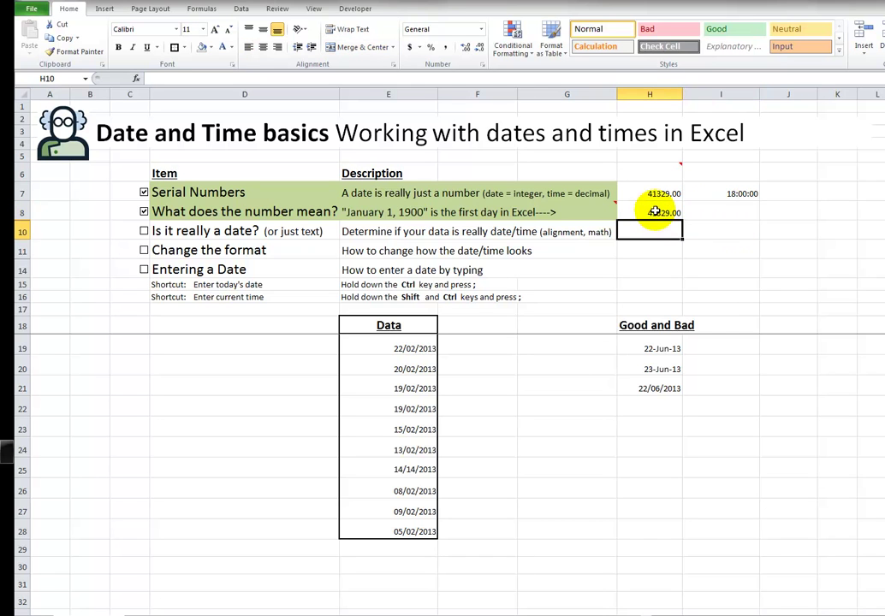
click(654, 212)
text(1)
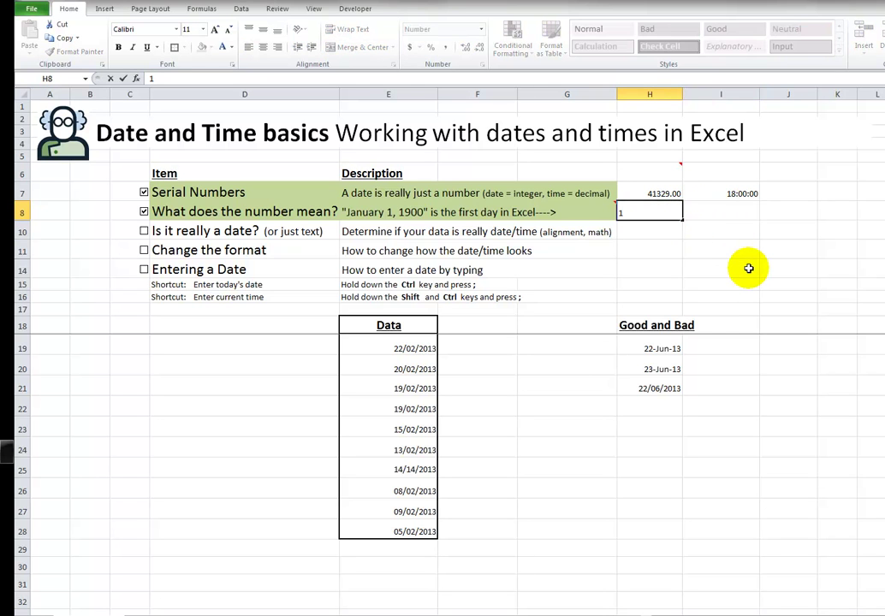
key(Return)
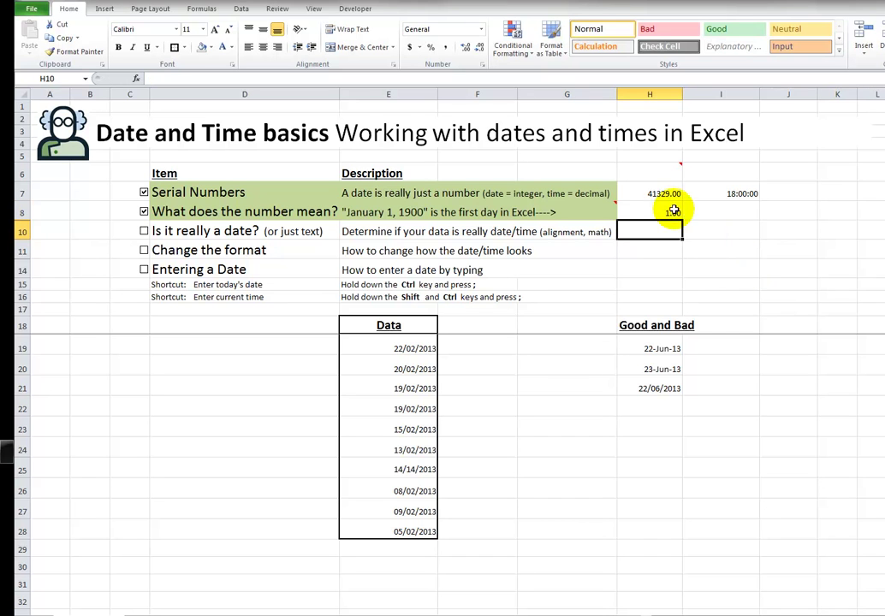
Format the number in H8 as a Date of the type *14/03/2001
click(672, 212)
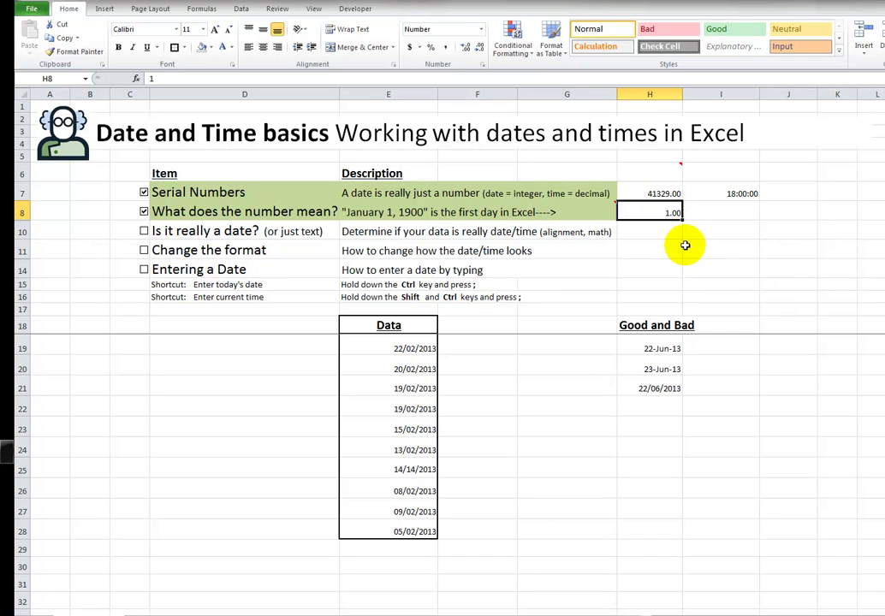
right_click(662, 212)
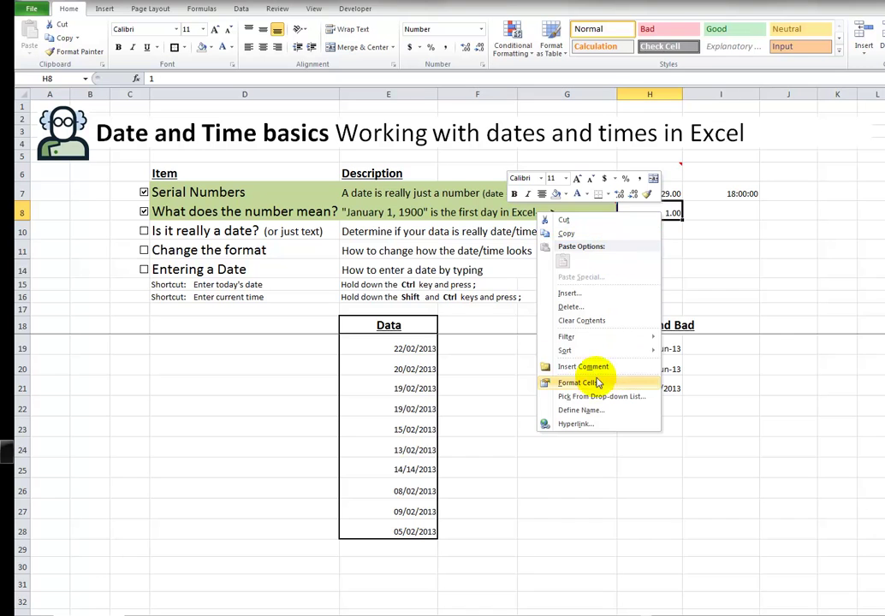
click(598, 382)
click(466, 318)
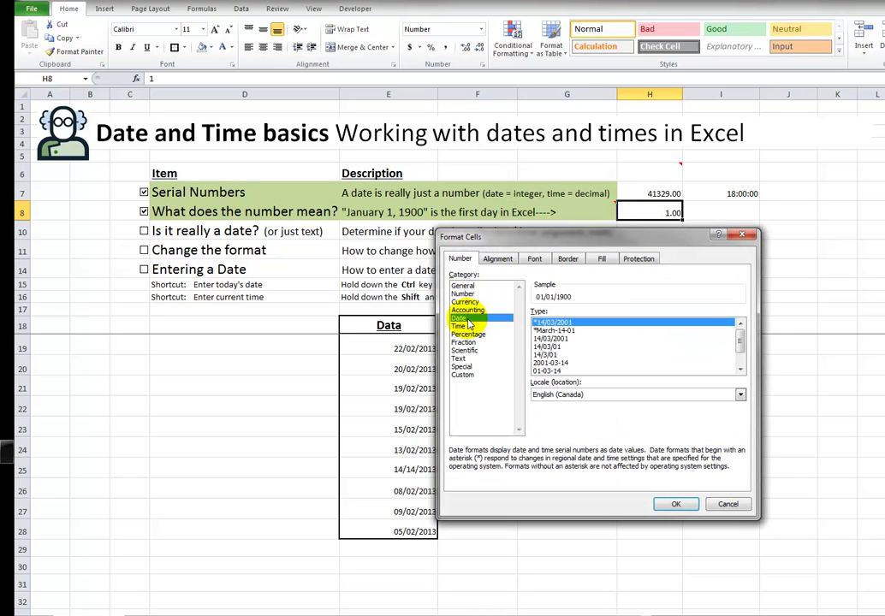
click(679, 505)
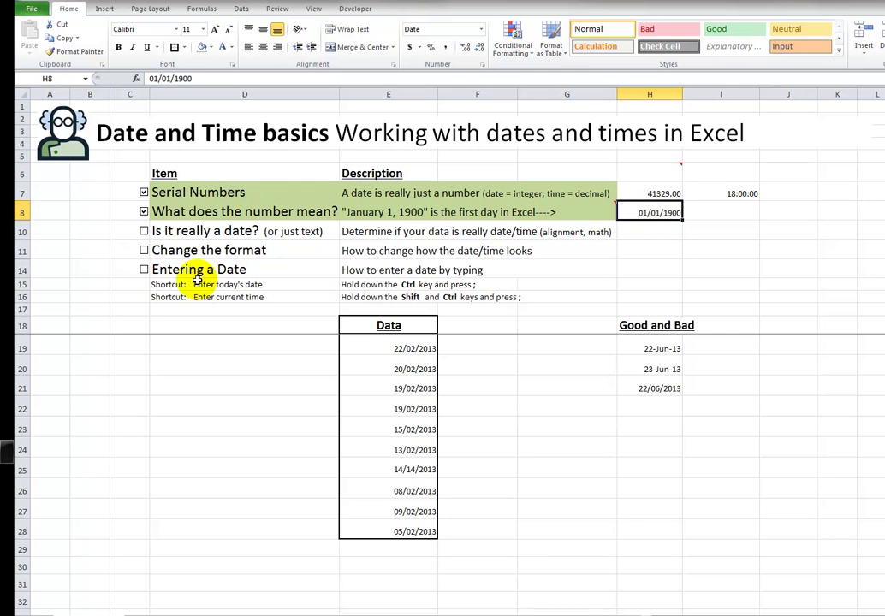
Tick the checklist box for "Is it really a date?" and remove the right alignment from E25 in the Data column
click(144, 231)
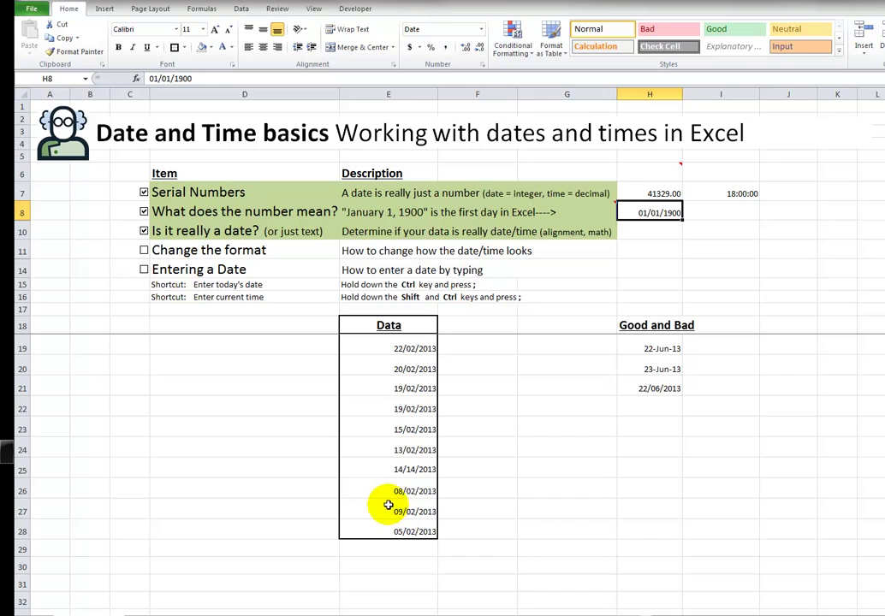
click(387, 427)
click(354, 386)
click(398, 491)
click(402, 469)
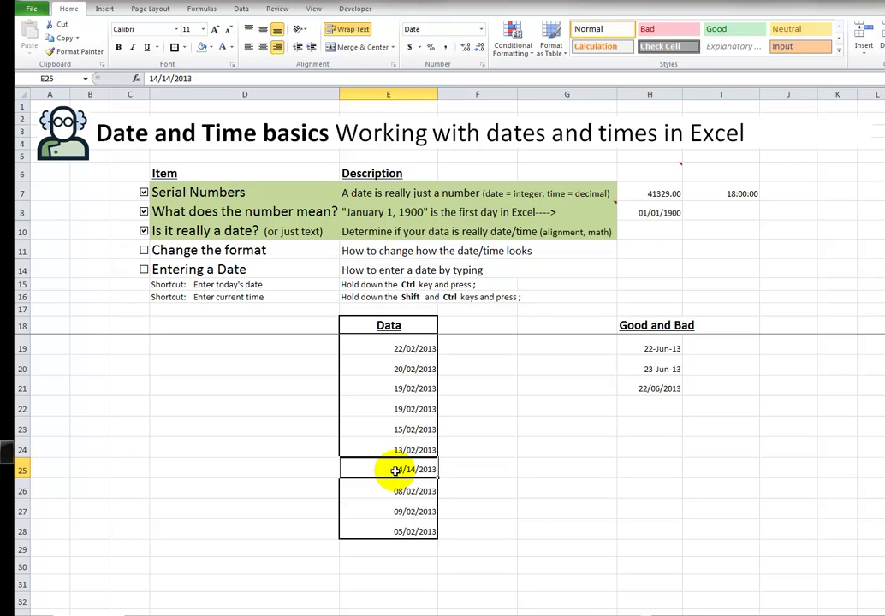
click(275, 48)
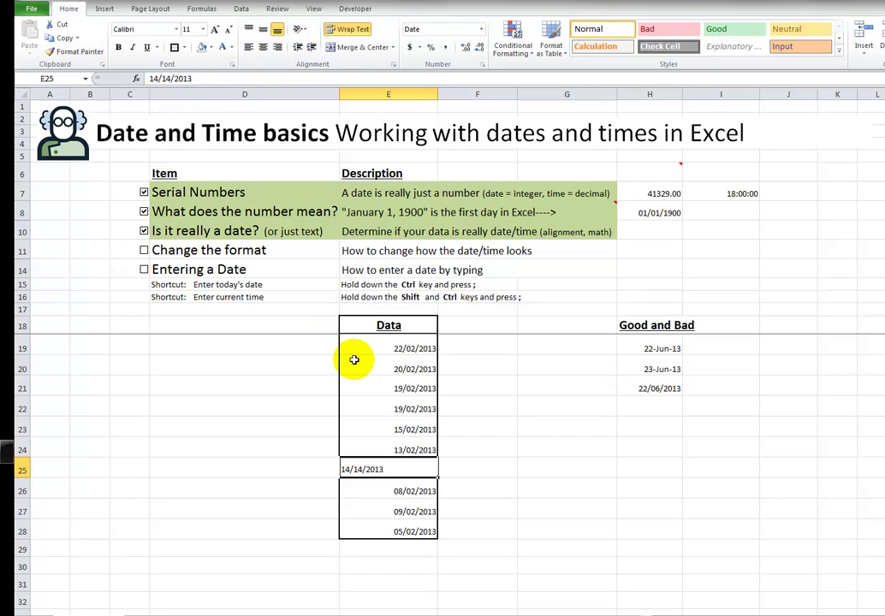
Try correcting the entry in E25 to 14/12/2013, and undo that edit
click(398, 511)
click(389, 469)
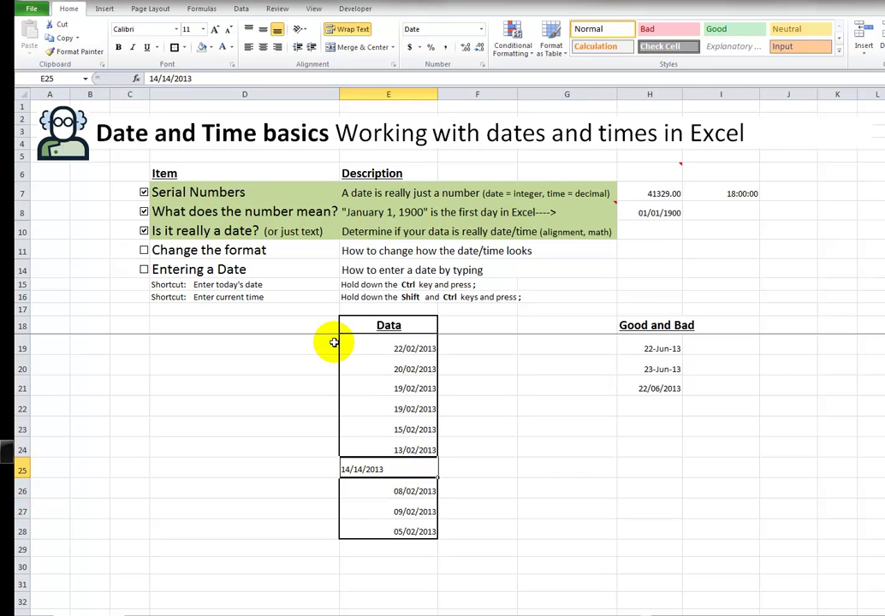
click(161, 78)
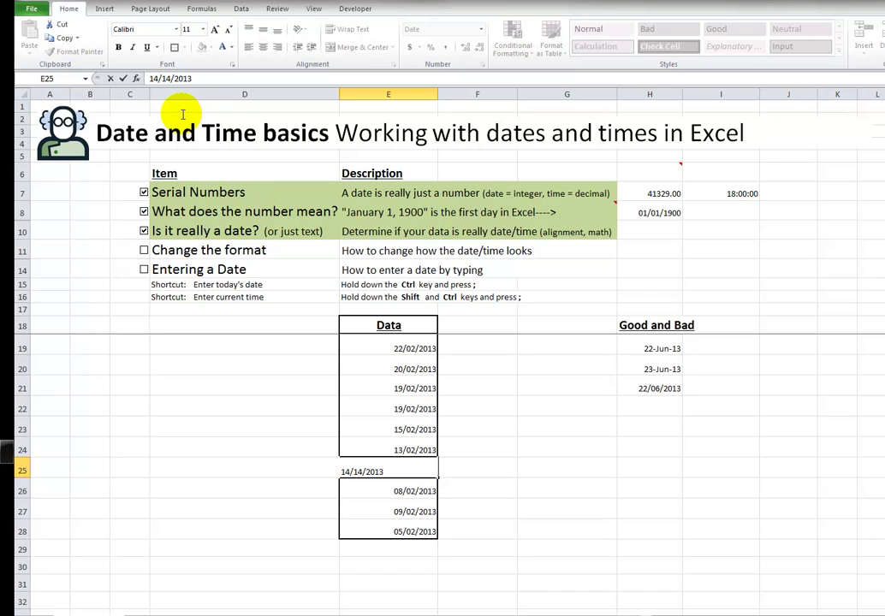
key(Delete)
text(2)
key(Return)
key(Up)
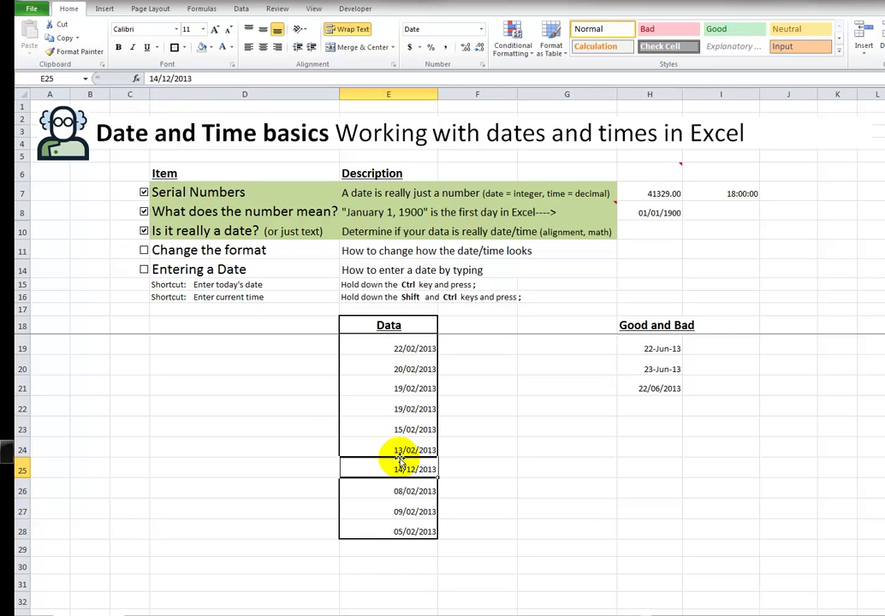
key(ctrl+z)
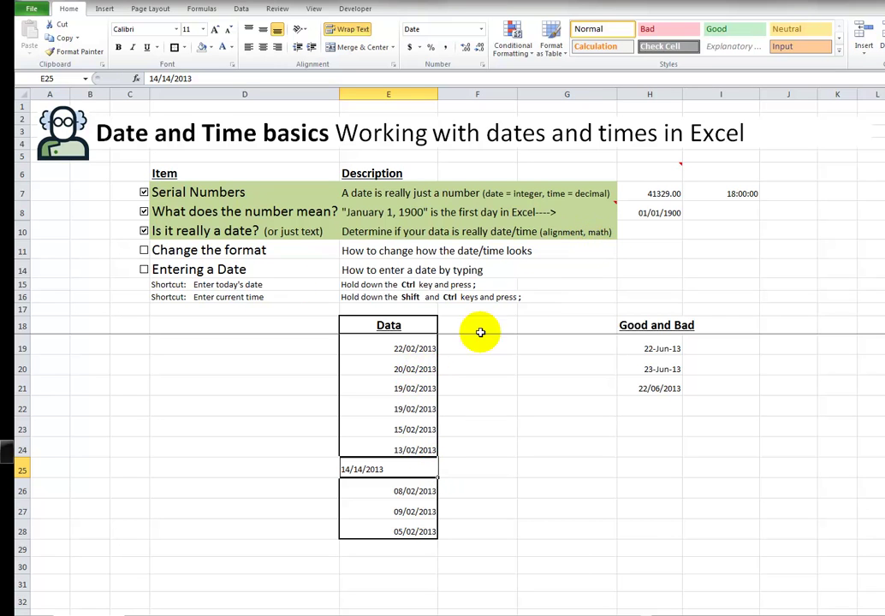
Enter the formula =E19+1 in F19 to add one day, and compare it with the date in E19
click(481, 345)
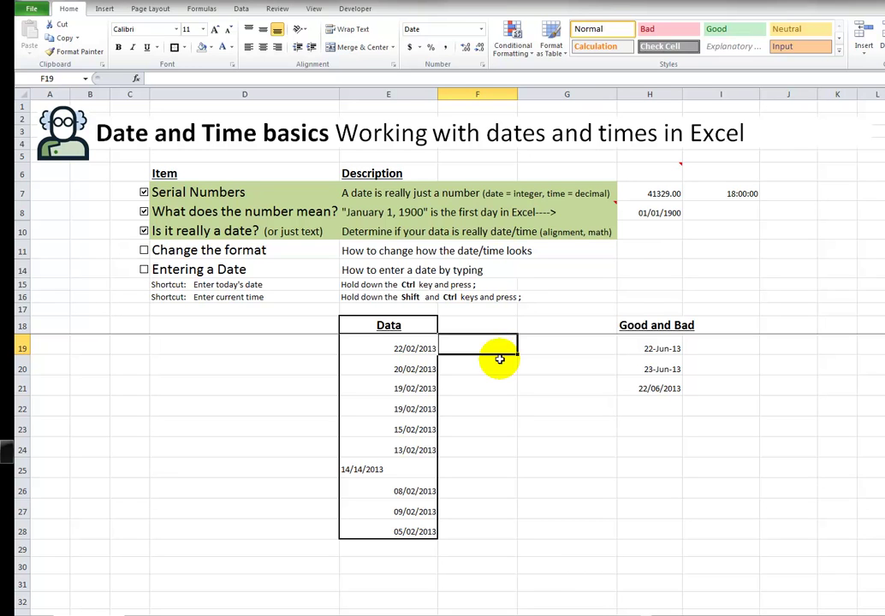
text(=)
click(383, 344)
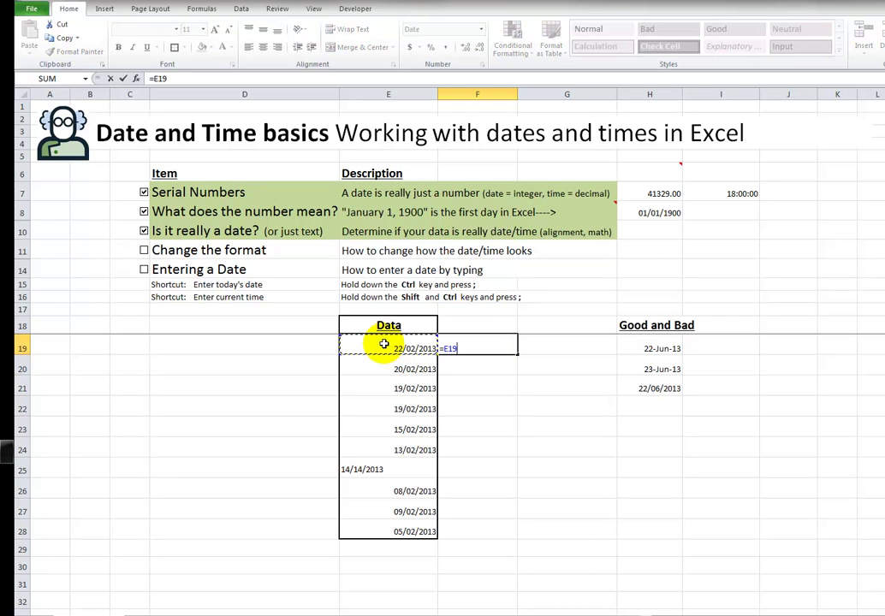
text(+)
key(Return)
key(Up)
click(384, 345)
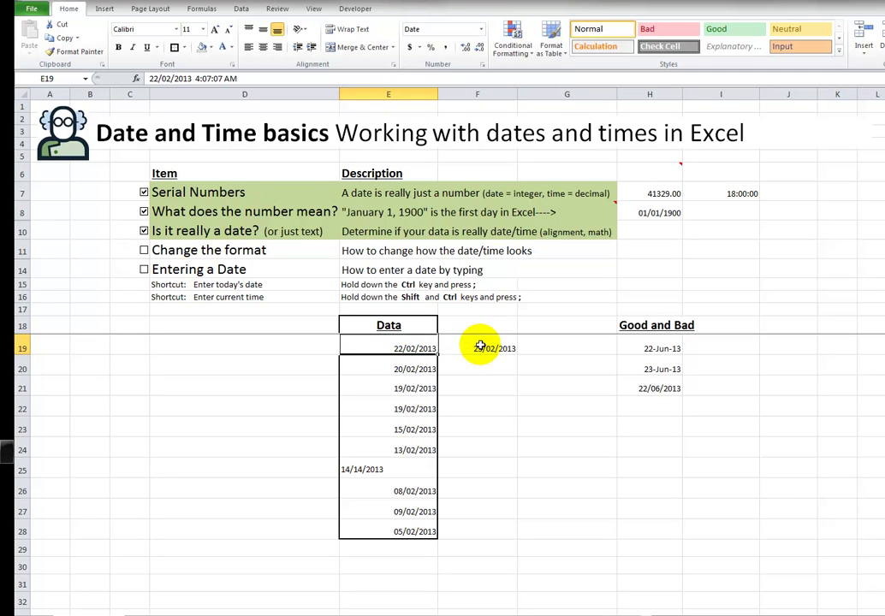
click(488, 348)
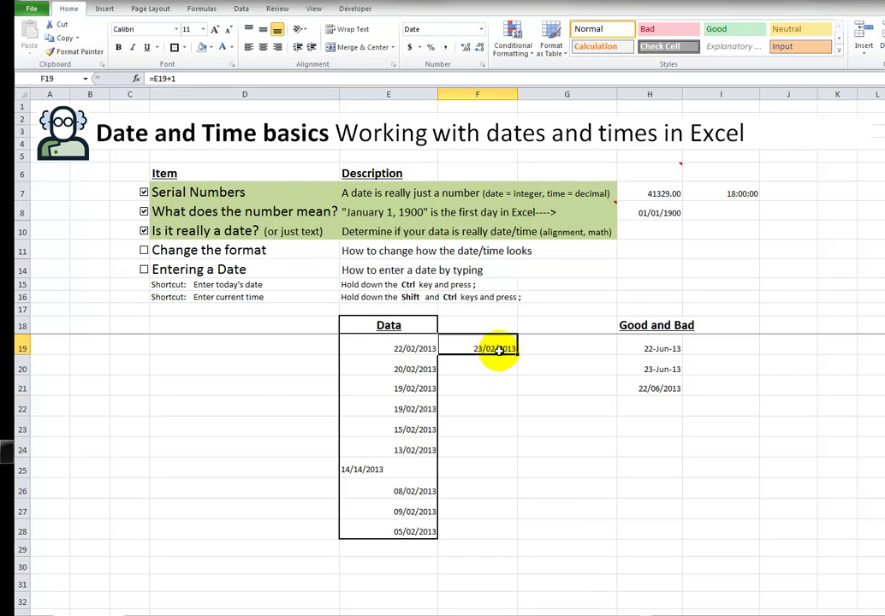
click(383, 349)
Fill the F19 formula down through F28, and check the copied formulas in F19 to F21
click(462, 348)
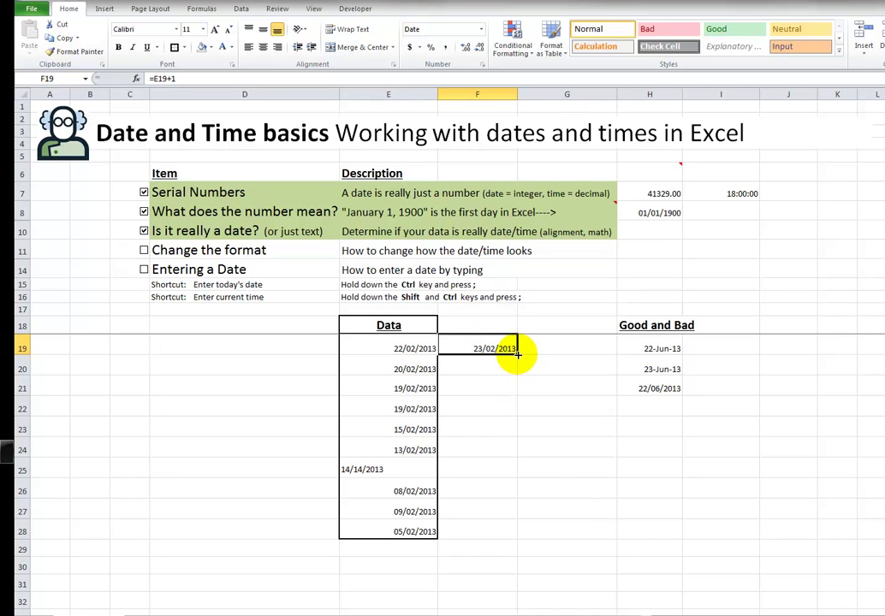
drag(518, 356, 509, 532)
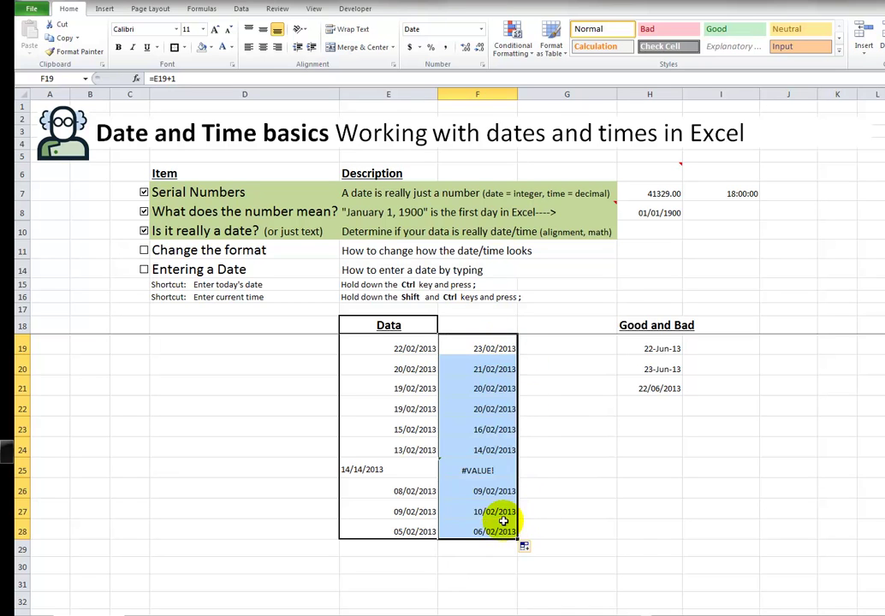
click(480, 349)
click(478, 369)
click(482, 389)
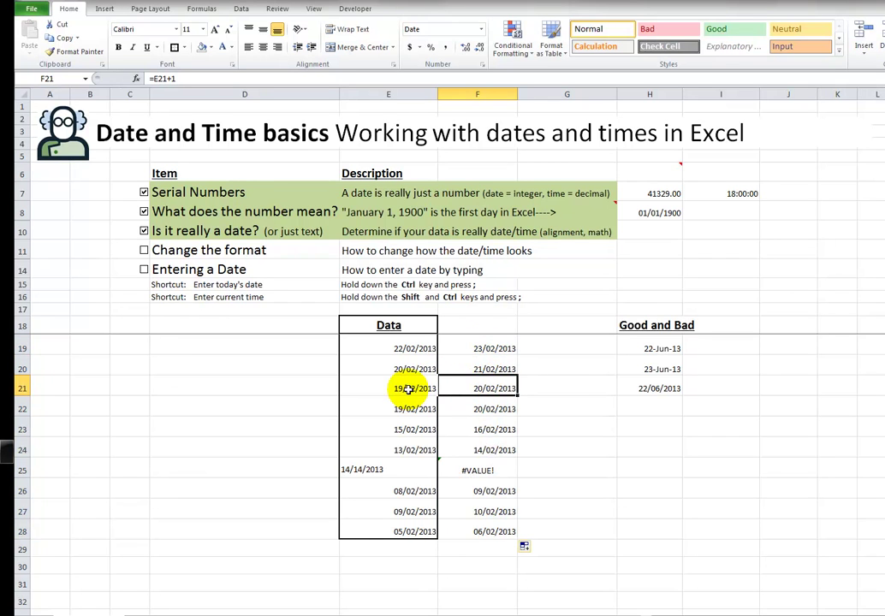
Compare the date in E21 with the result in F25, and enter june 23, 2013 in E25
click(409, 390)
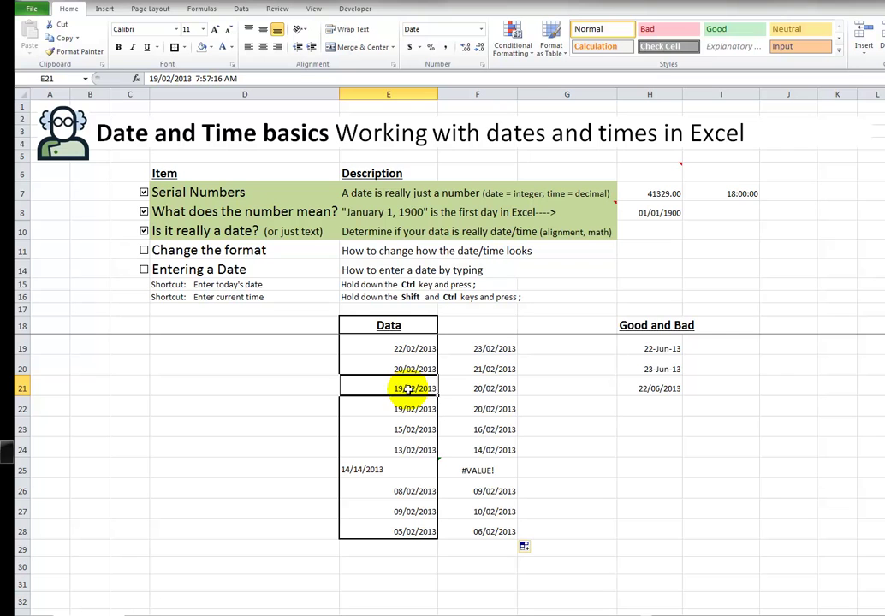
click(478, 468)
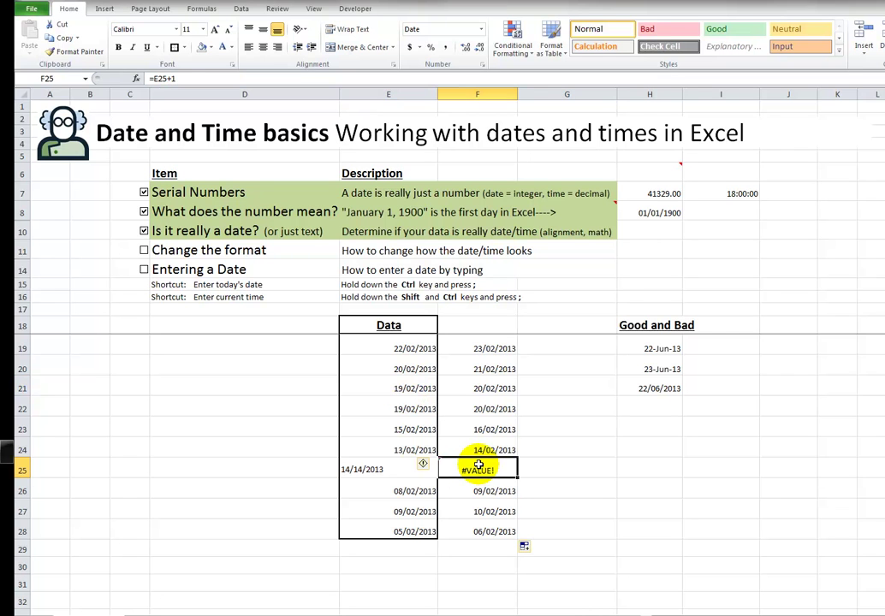
click(381, 470)
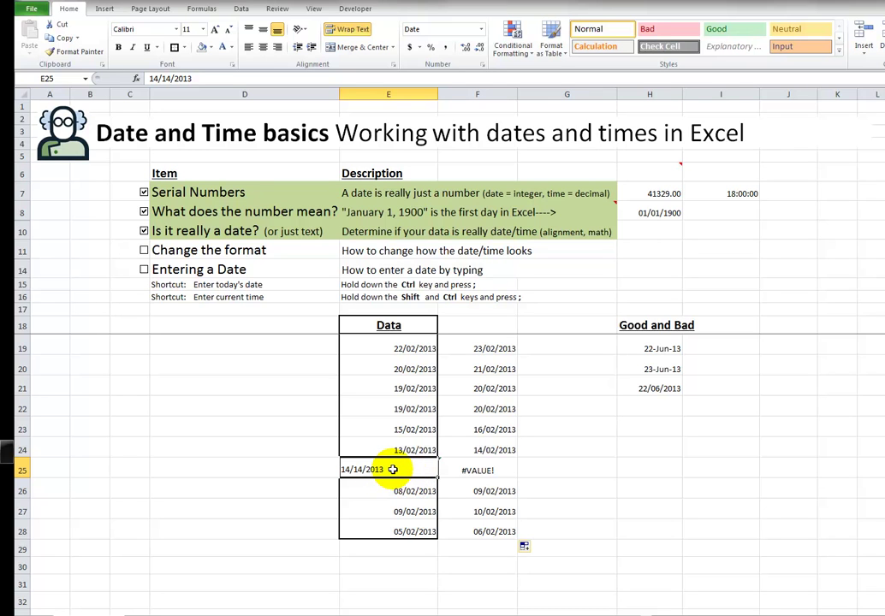
text(june 23,)
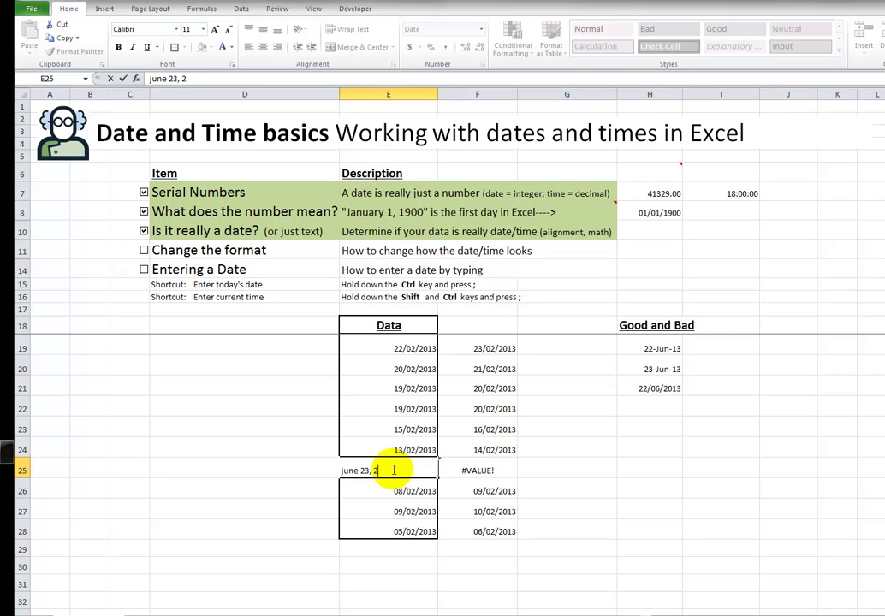
key(Return)
click(393, 470)
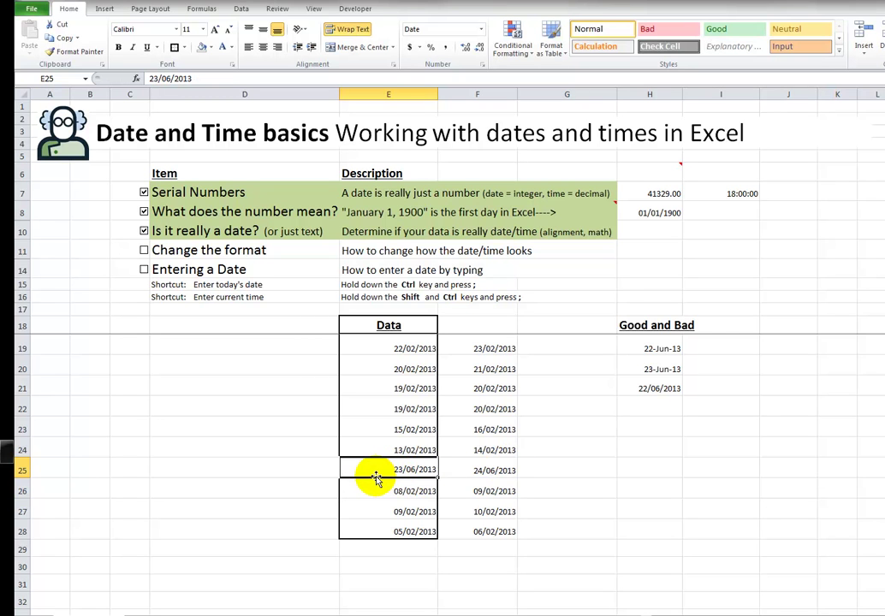
Retype the entry in E25 as june 23 2013, leaving out the comma
text(june)
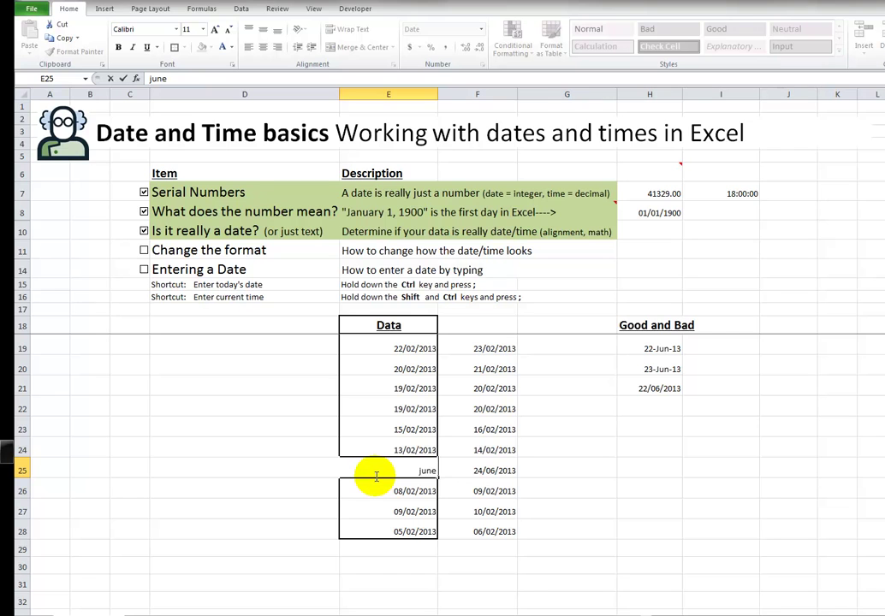
text( 23 2013)
key(Return)
click(375, 475)
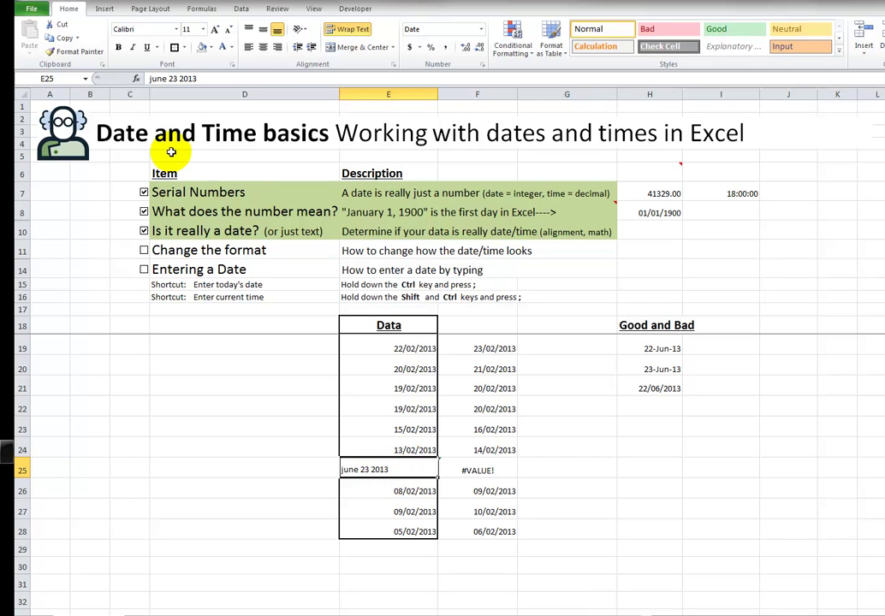
Add the missing comma to the entry in E25 so it reads june 23, 2013
click(178, 80)
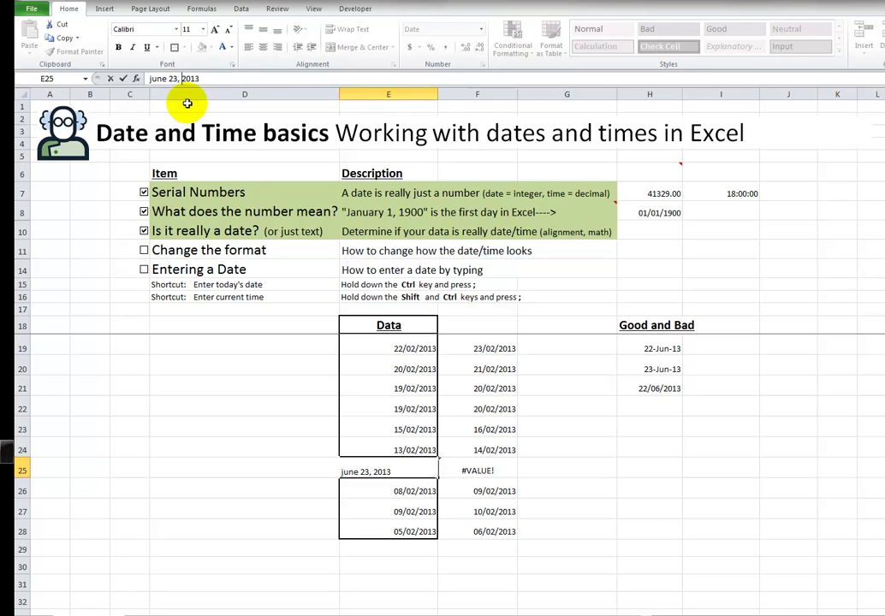
key(Return)
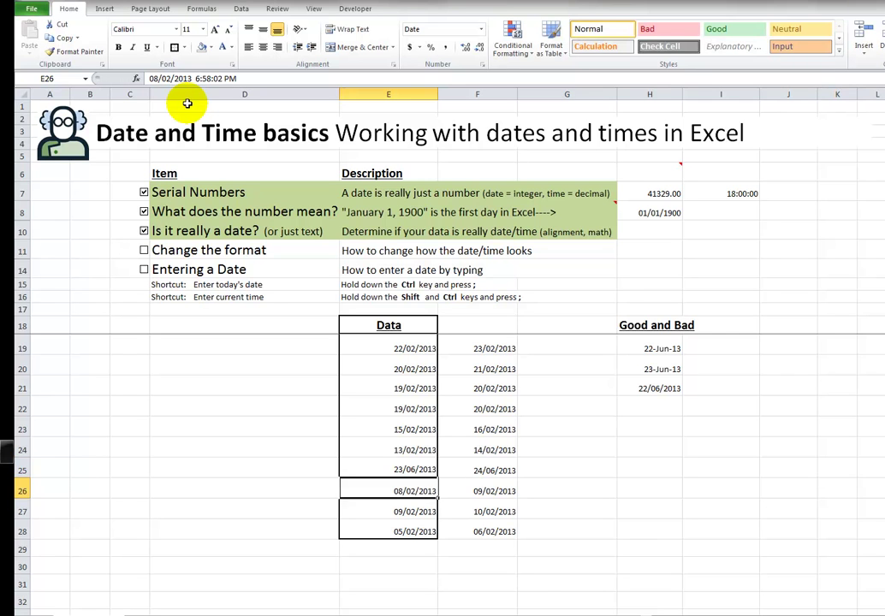
key(Up)
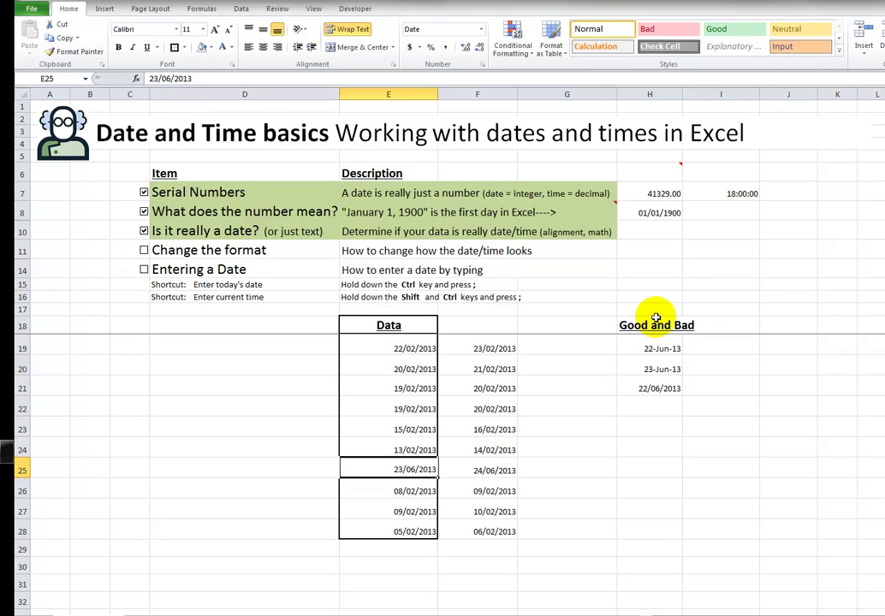
Check the Good and Bad entries in H19:H21, and enter =H19+1 in I19, filled down through I21
click(652, 349)
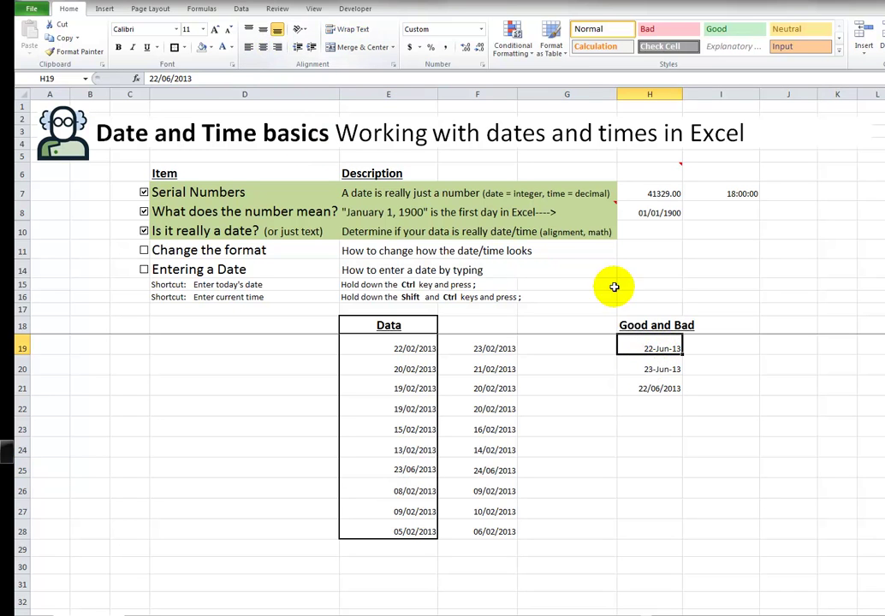
click(643, 369)
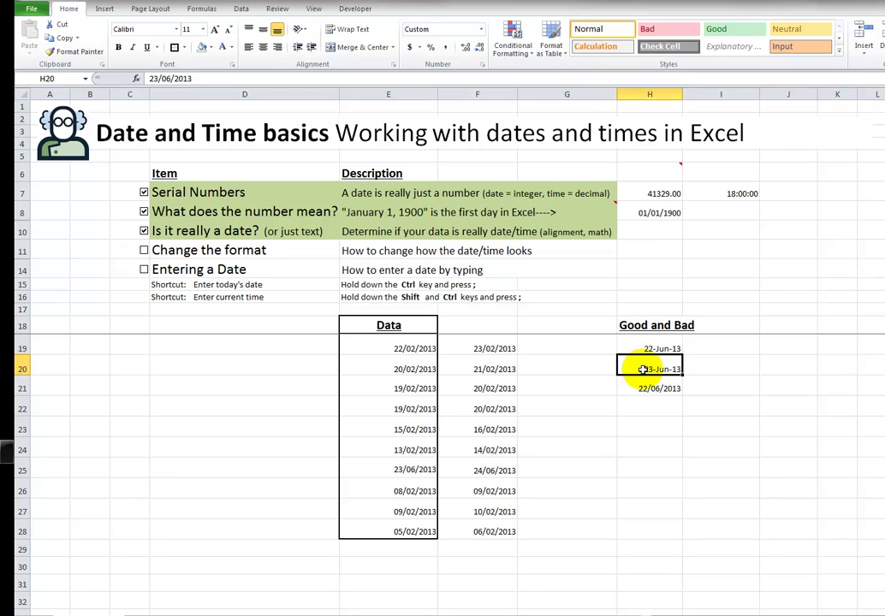
click(672, 394)
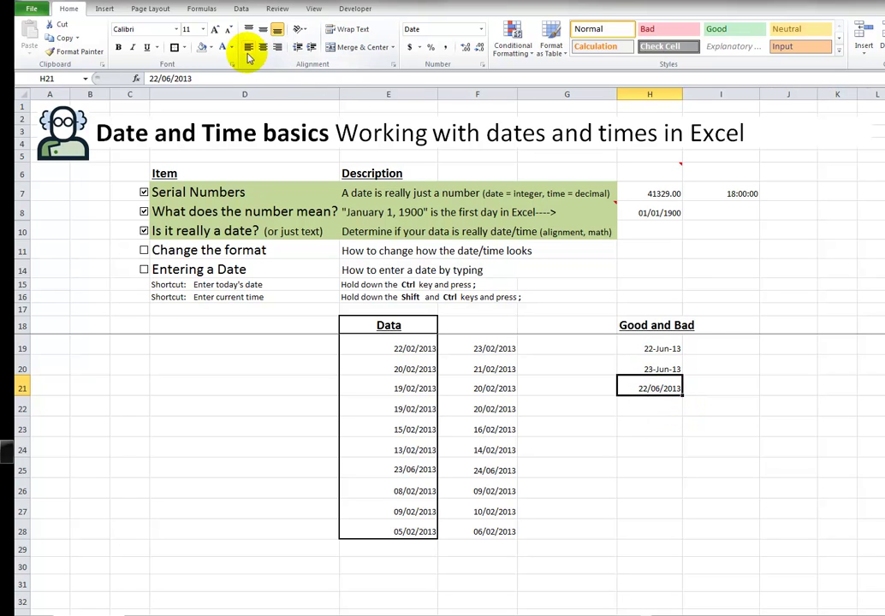
click(724, 347)
text(=)
key(Left)
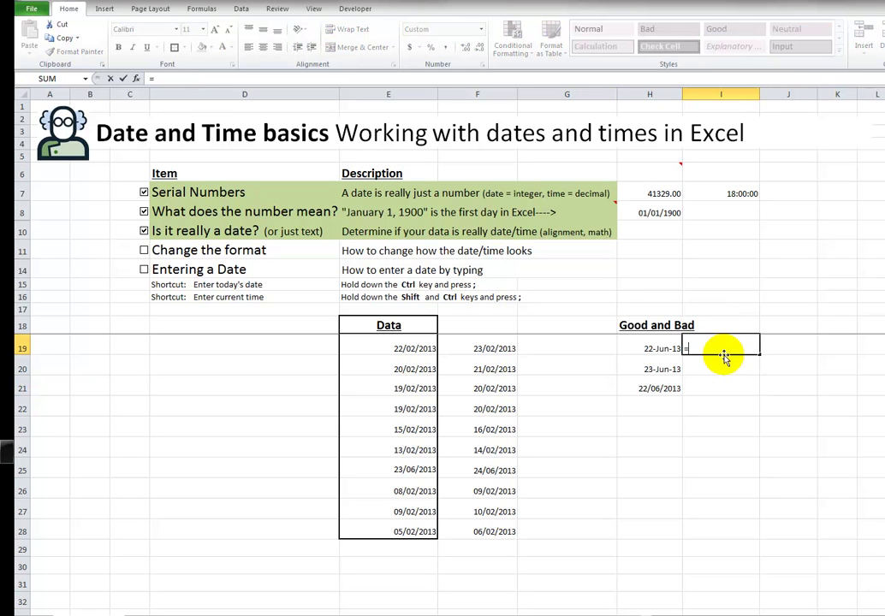
text(+1)
key(Return)
click(726, 350)
drag(761, 358, 759, 389)
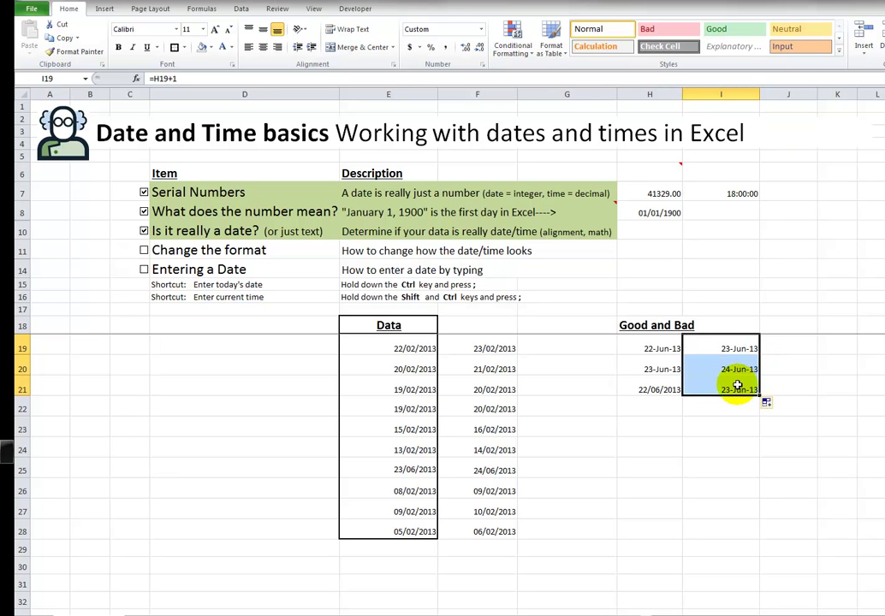
Replace the date in H20 with june 23 2013, without a comma
click(655, 371)
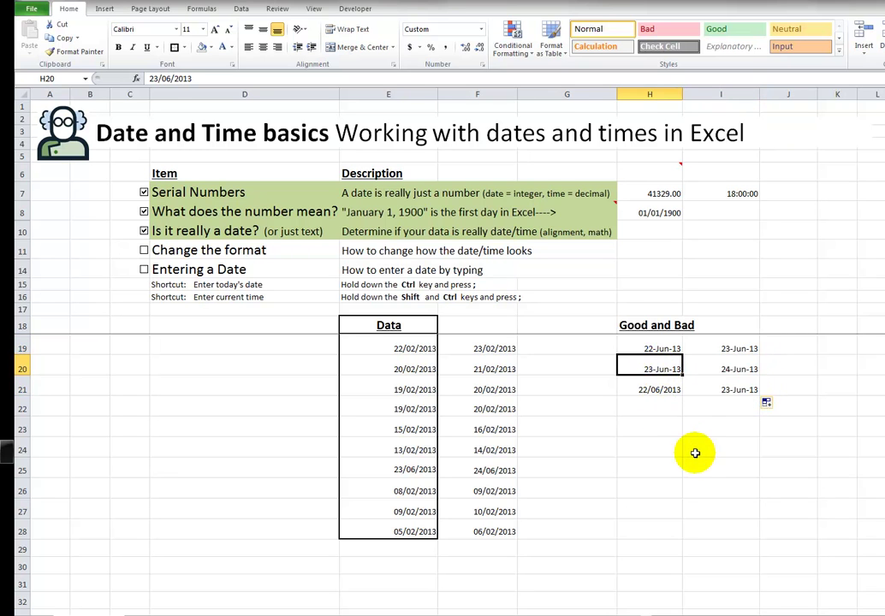
key(BackSpace)
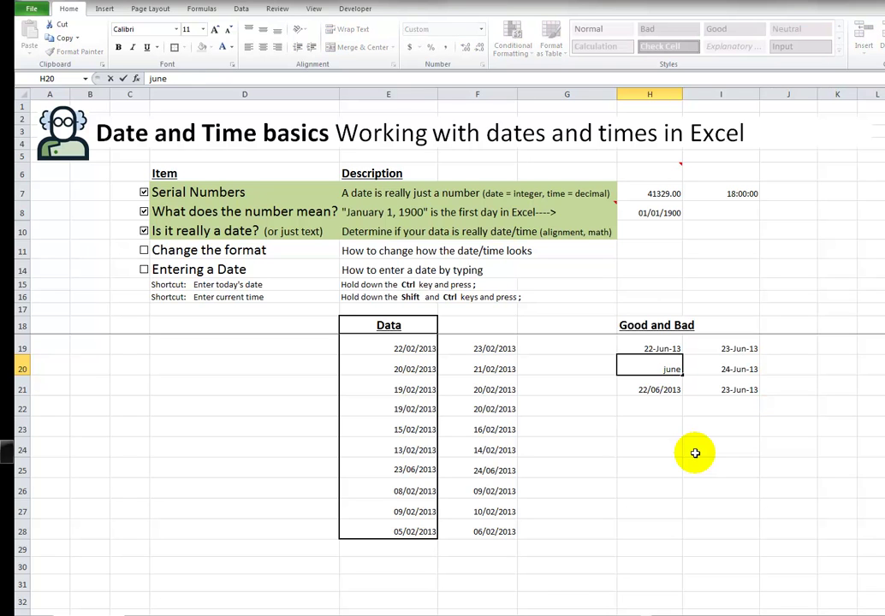
text(june 23 2013)
key(Return)
key(Up)
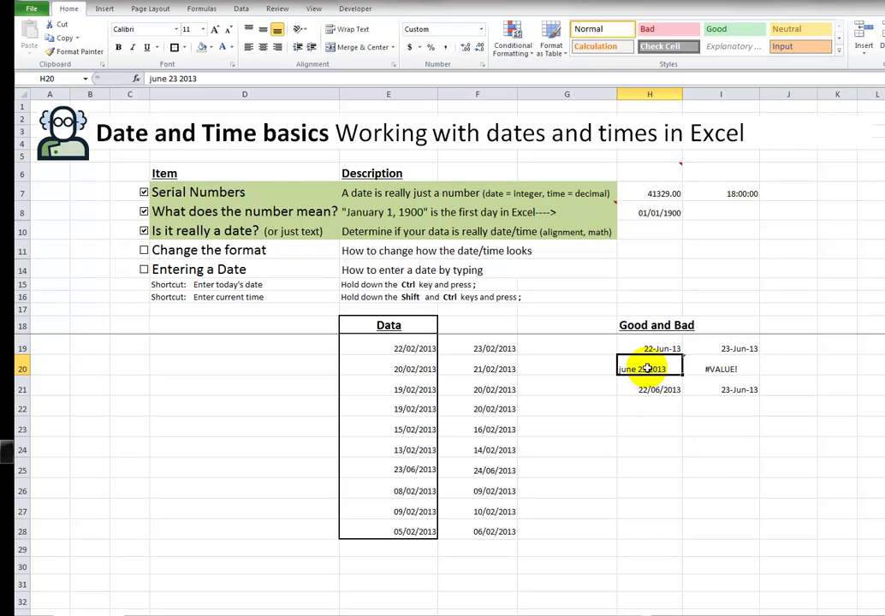
Right-align the entry in H20 and compare it with the formula result in I20
click(277, 47)
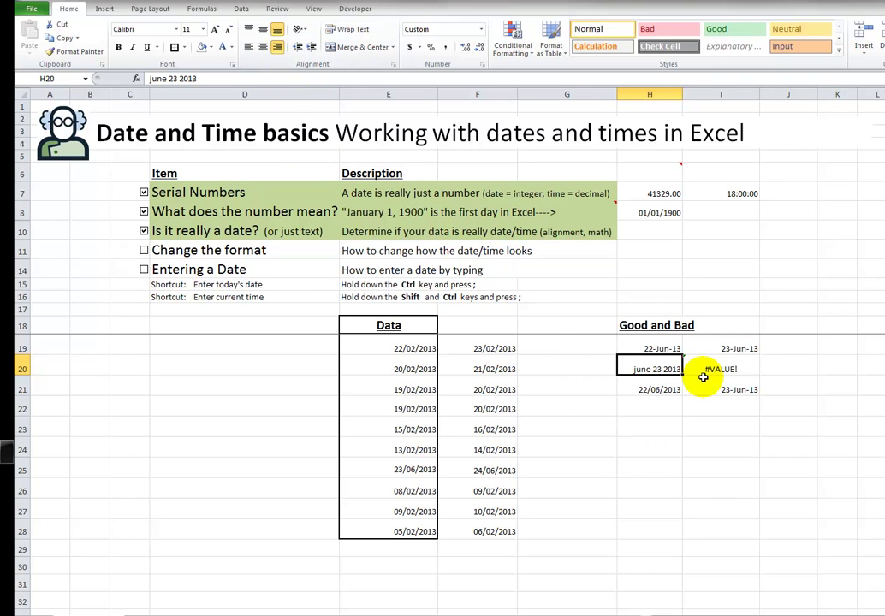
click(665, 450)
click(650, 366)
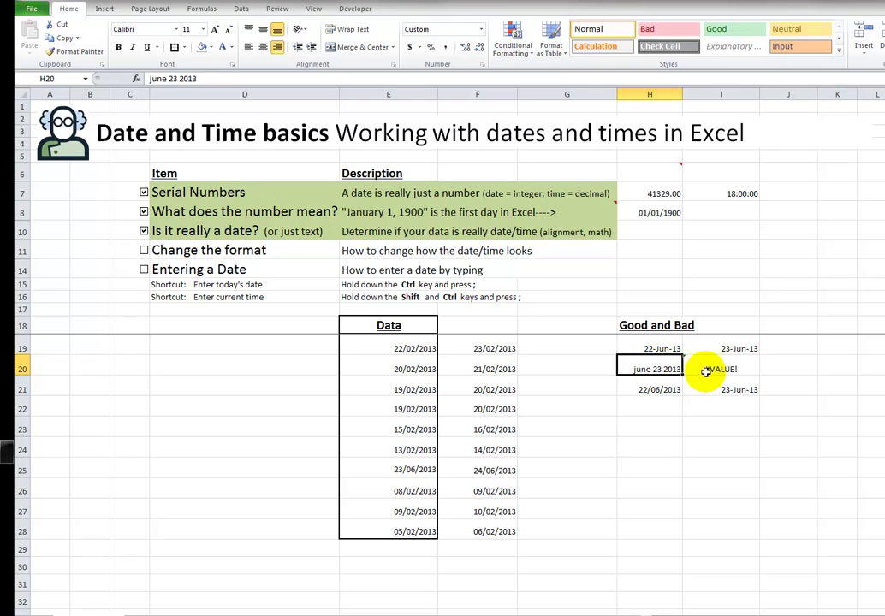
click(736, 364)
click(650, 370)
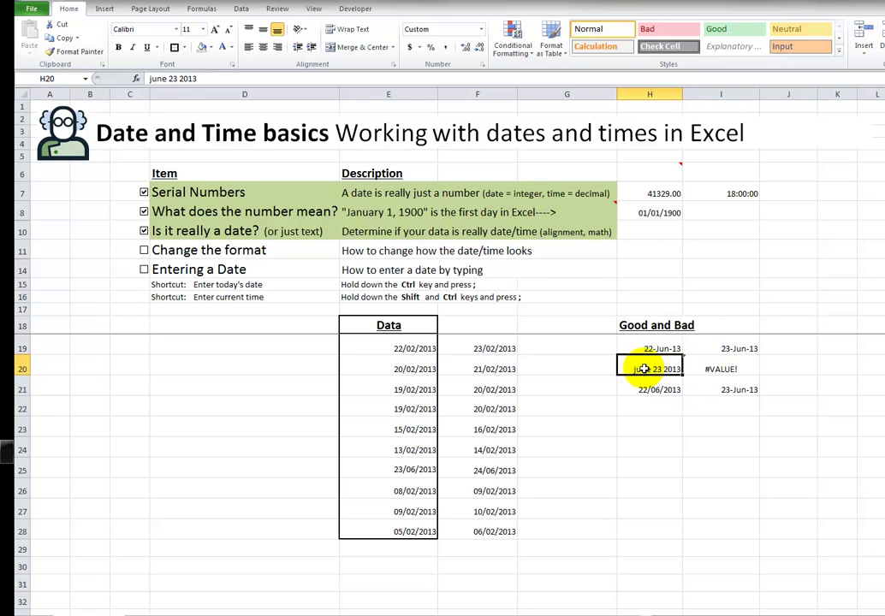
Correct the entry in H20 to june 23, 13
click(177, 84)
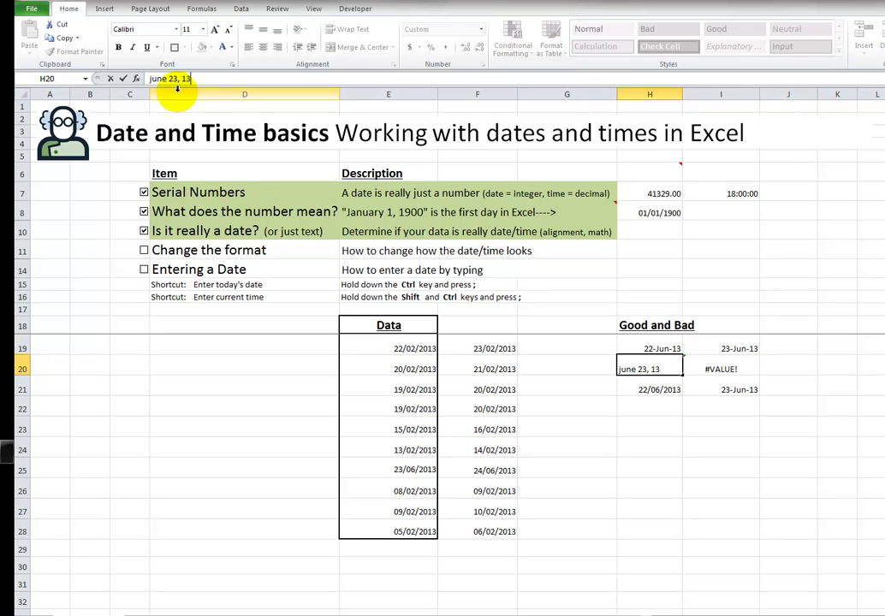
key(Return)
key(Up)
key(Up)
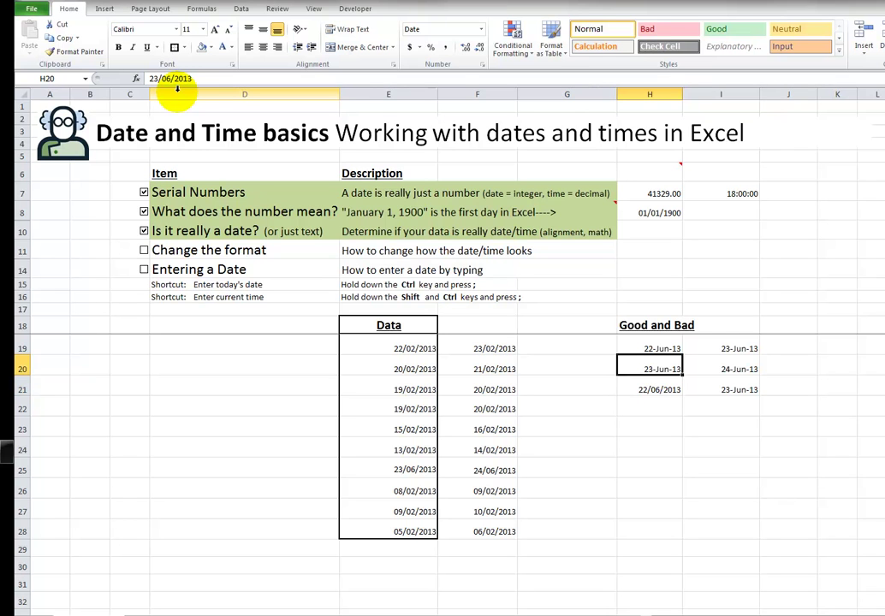
key(Down)
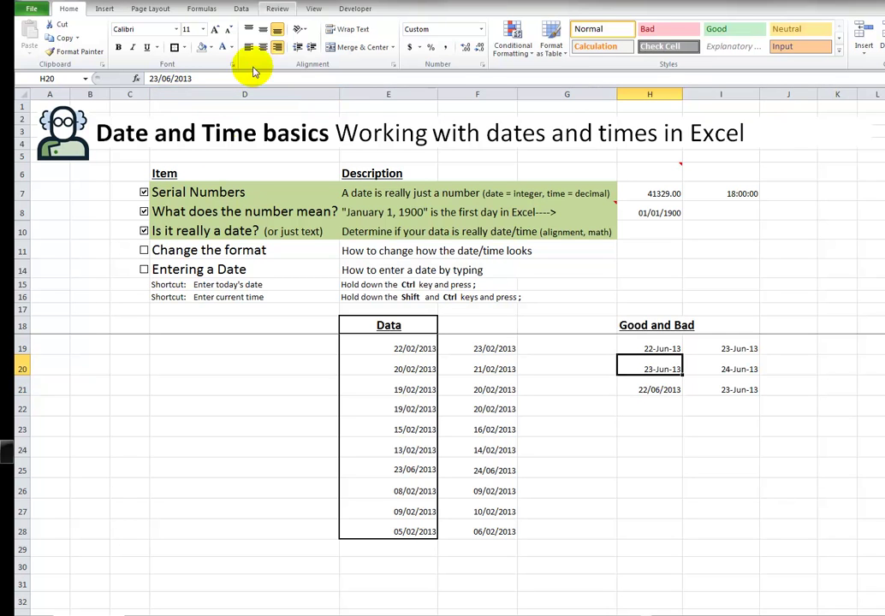
Tick the checklist box for "Change the format" and look over the dates in the Data column
click(144, 250)
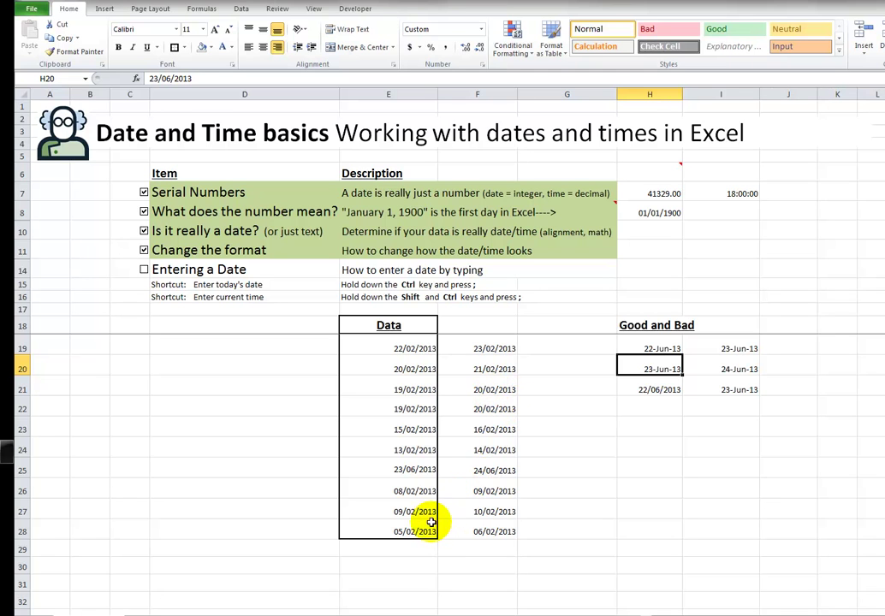
drag(414, 532, 397, 349)
click(391, 403)
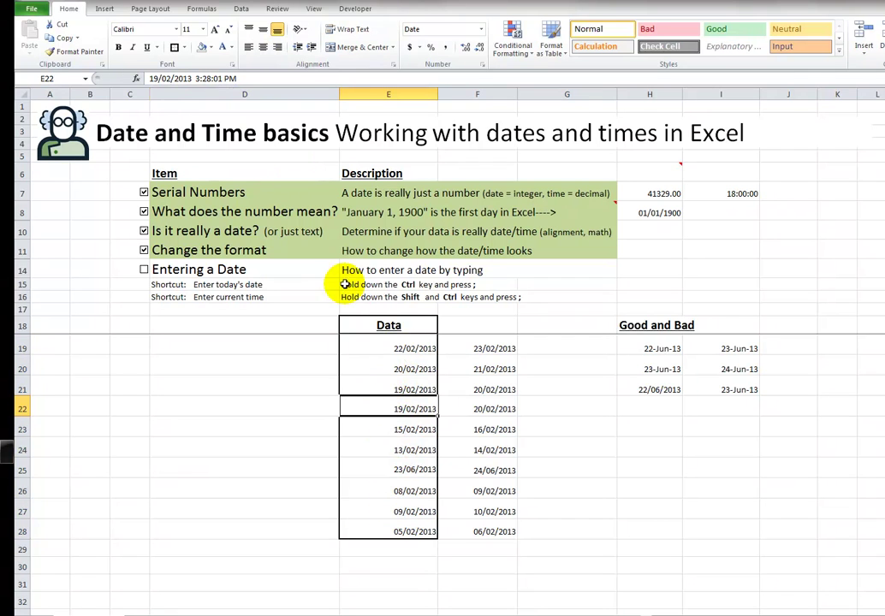
click(377, 347)
click(377, 432)
click(387, 491)
Preview several date formats for the Data values in E19:E28, and apply the custom number format mmm-yy
drag(389, 521, 385, 348)
right_click(386, 350)
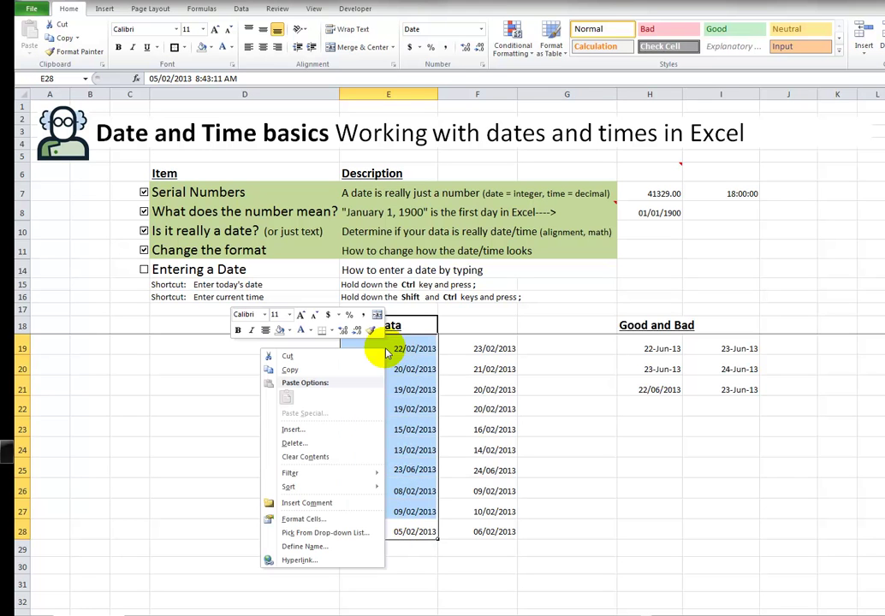
click(346, 519)
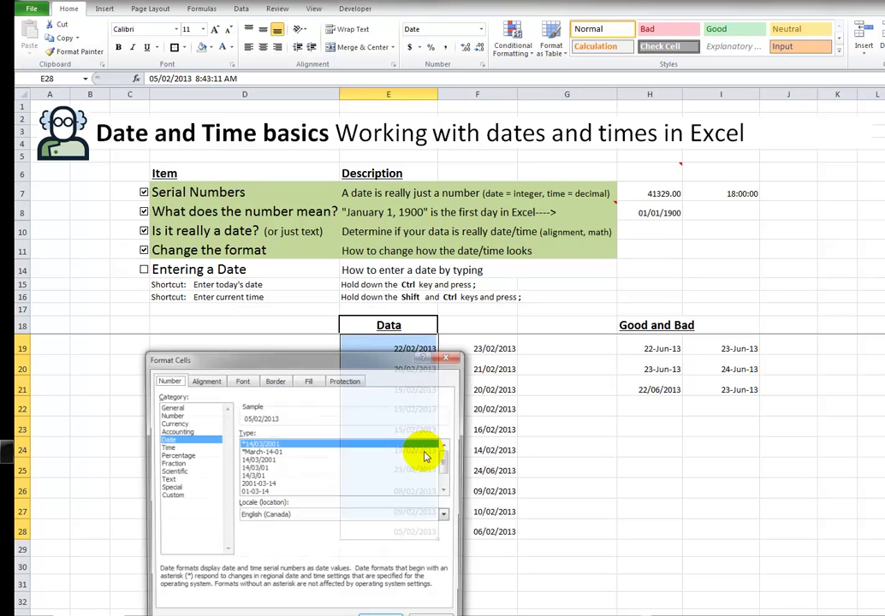
drag(381, 363, 300, 250)
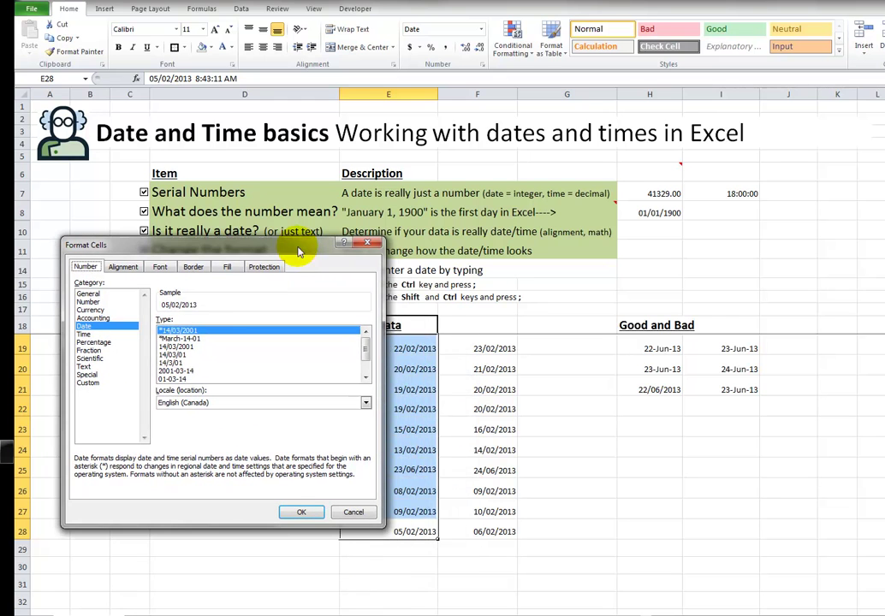
click(174, 363)
click(173, 372)
click(167, 347)
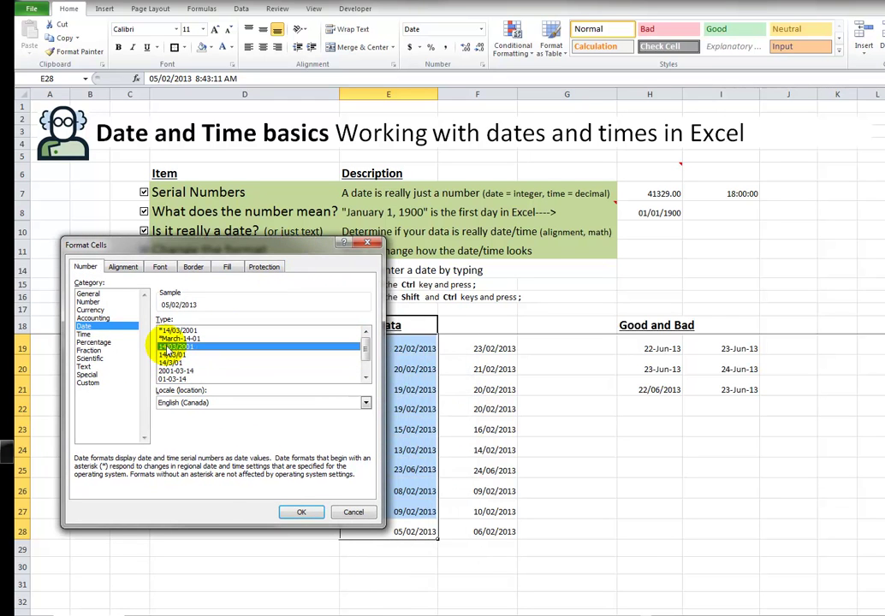
click(171, 363)
click(100, 385)
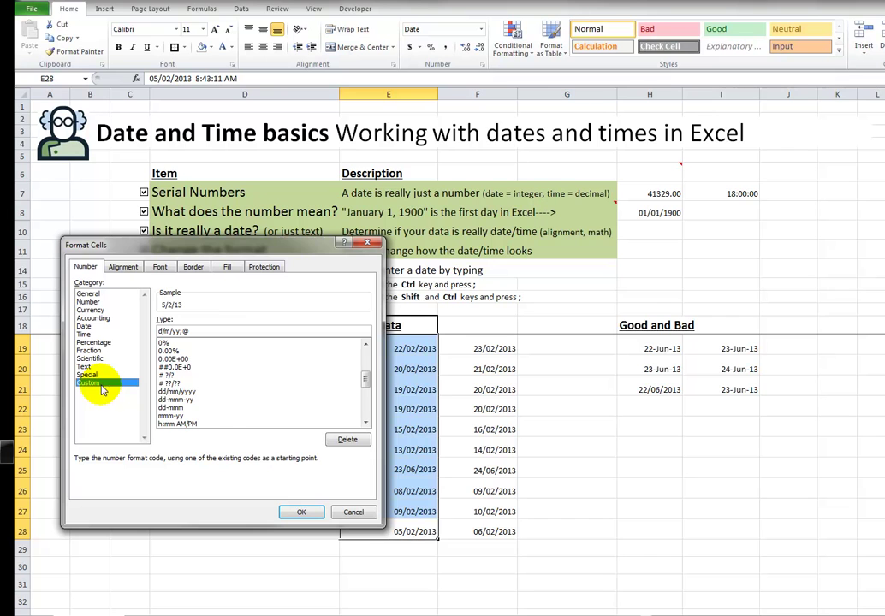
click(175, 416)
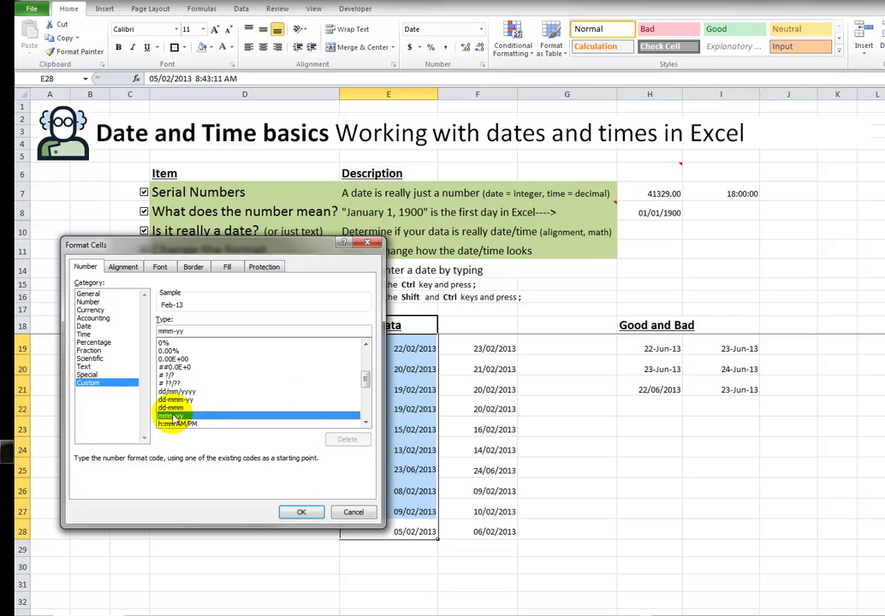
click(292, 512)
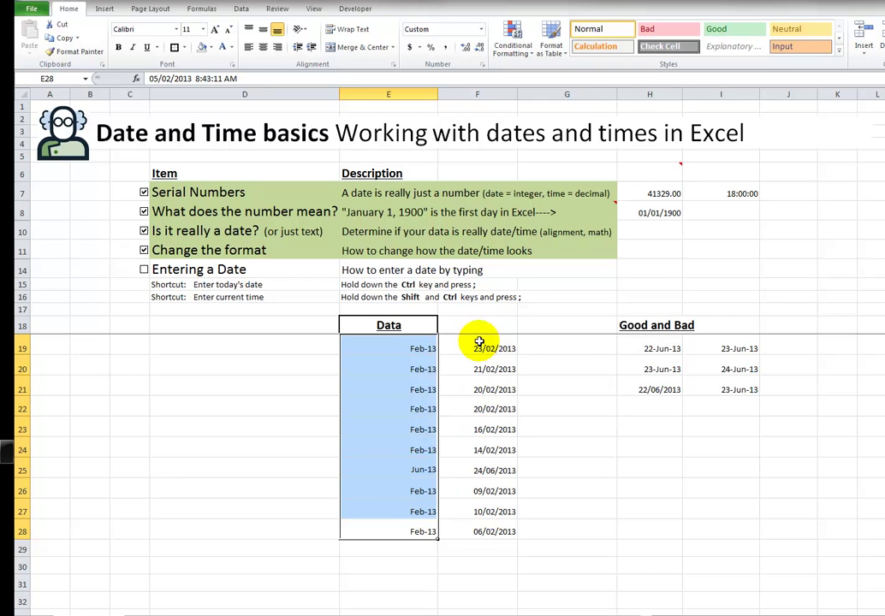
Examine the full dates stored behind several reformatted cells in the Data column, including E21
click(413, 369)
click(412, 390)
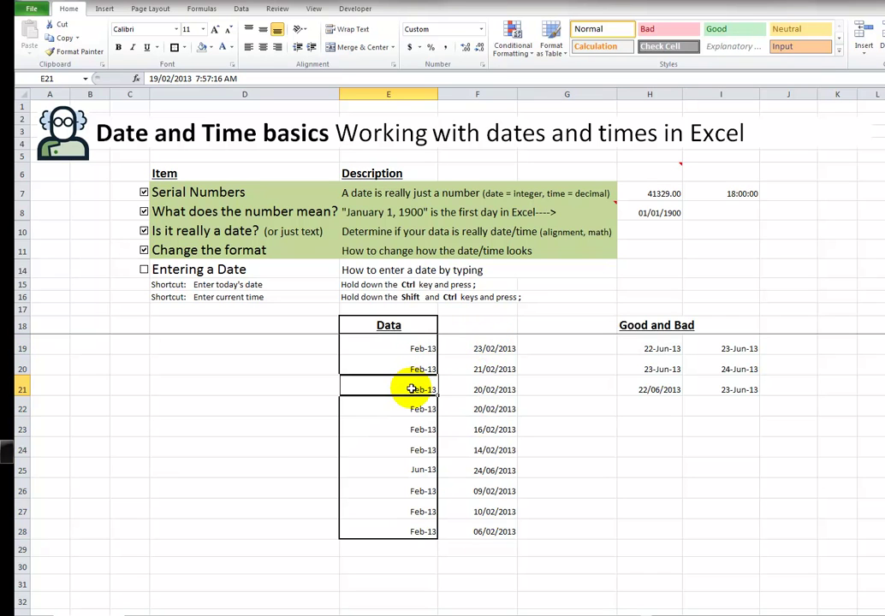
click(422, 447)
click(412, 487)
click(404, 391)
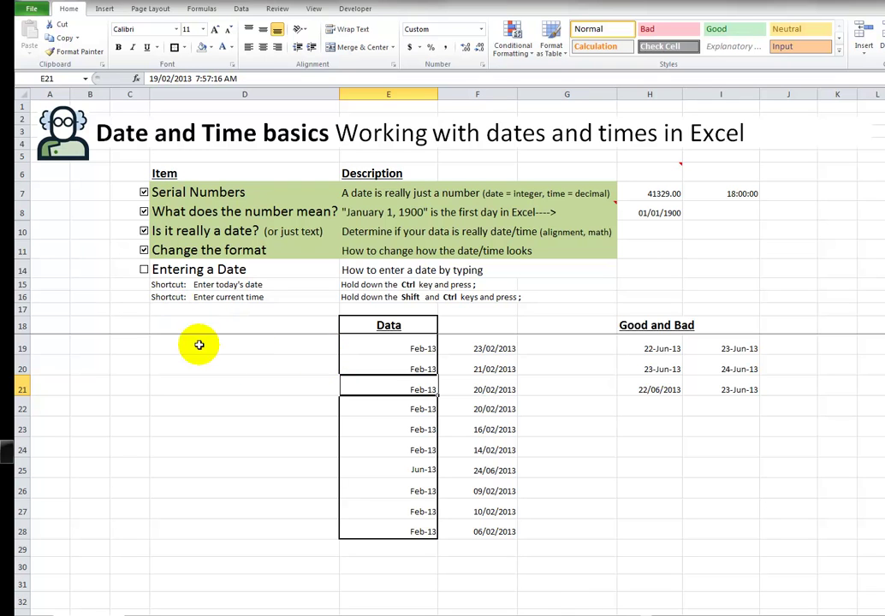
Tick the checklist box for "Entering a Date" and link D19 to the first Data value with =E19
click(145, 271)
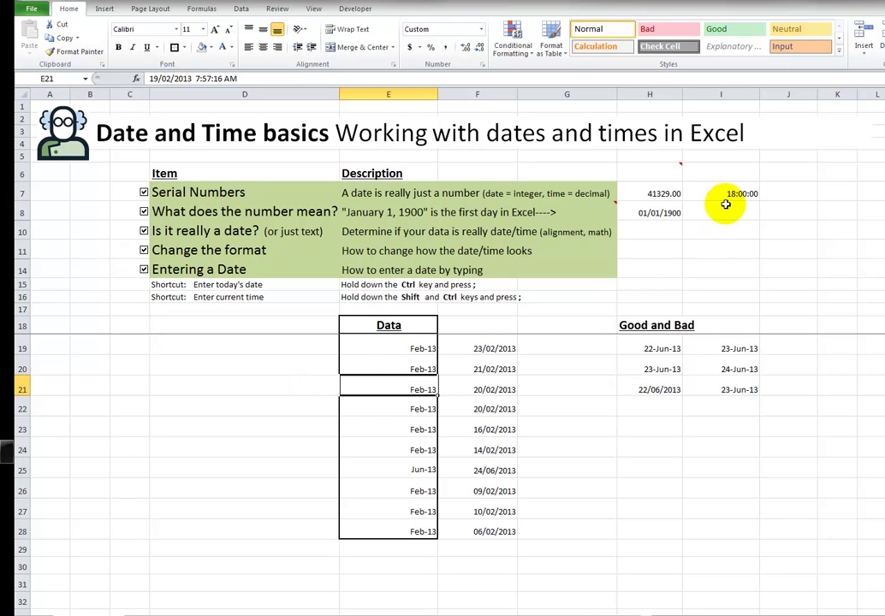
click(298, 348)
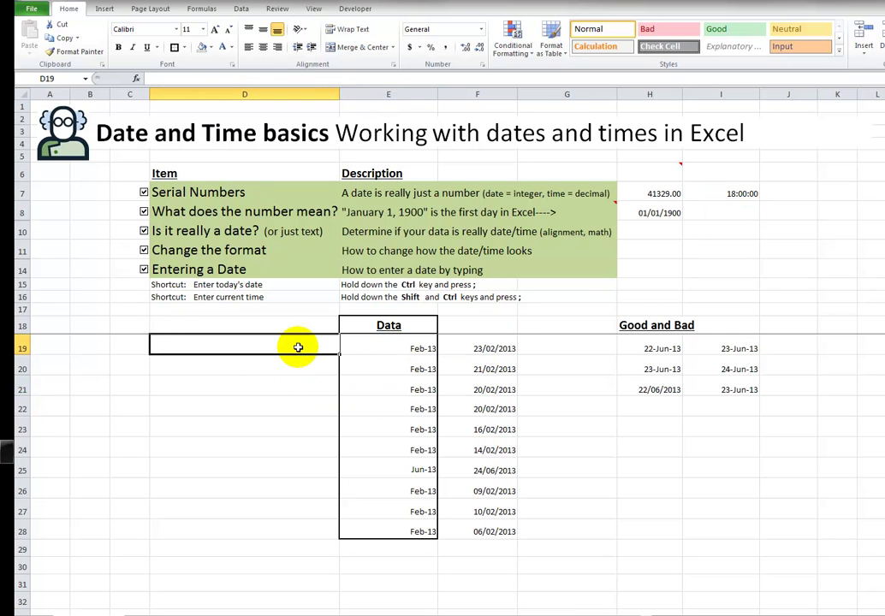
text(=)
click(377, 345)
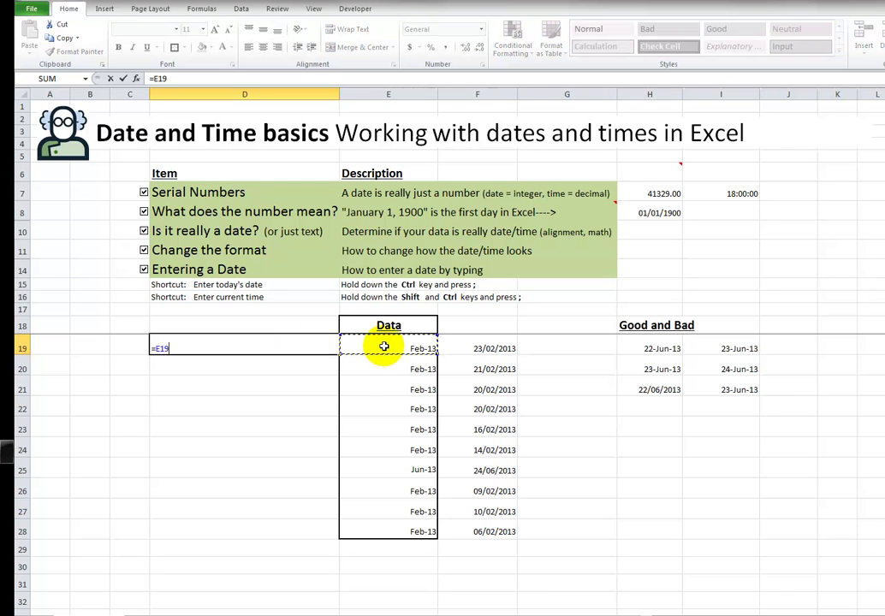
key(Return)
key(Up)
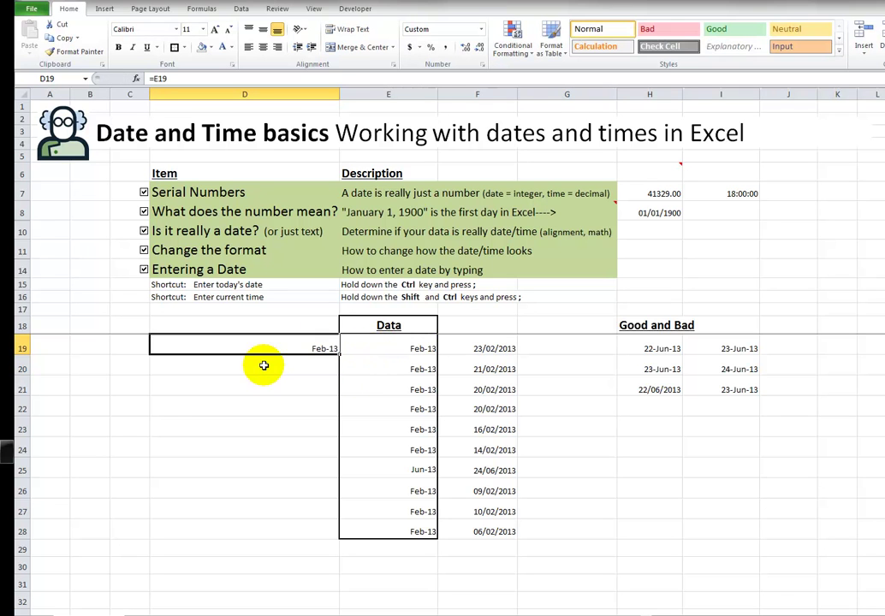
Format D19 as a Number with two decimal places and fill its formula down through D28
right_click(264, 346)
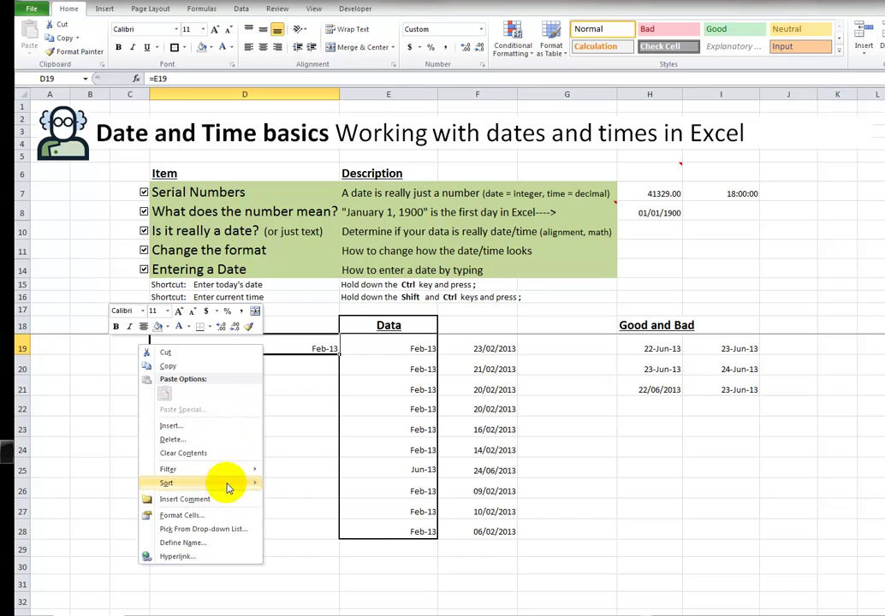
click(221, 515)
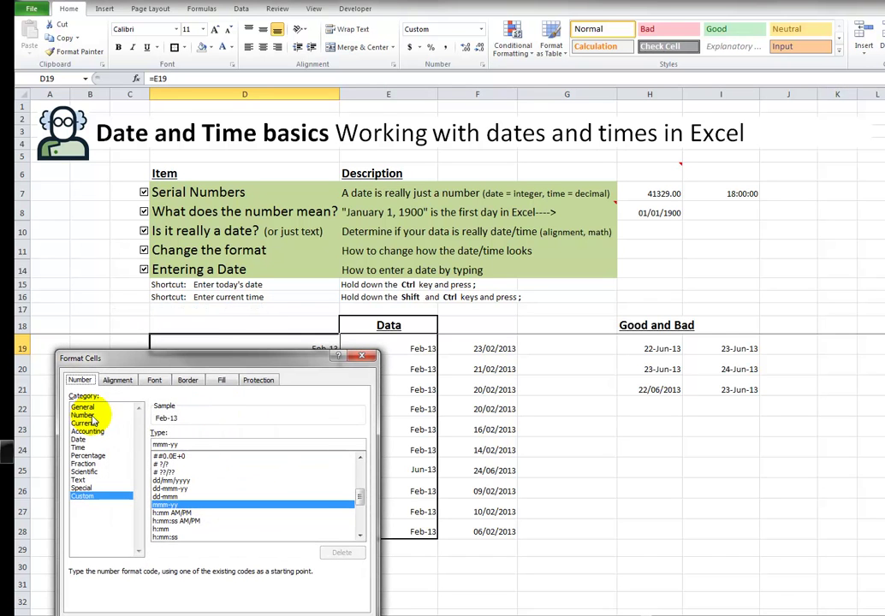
click(82, 415)
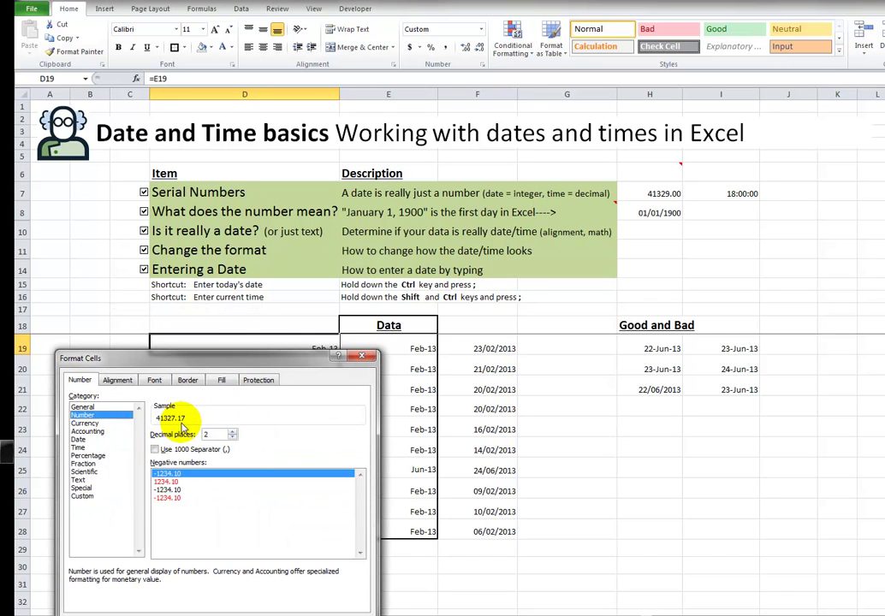
click(291, 605)
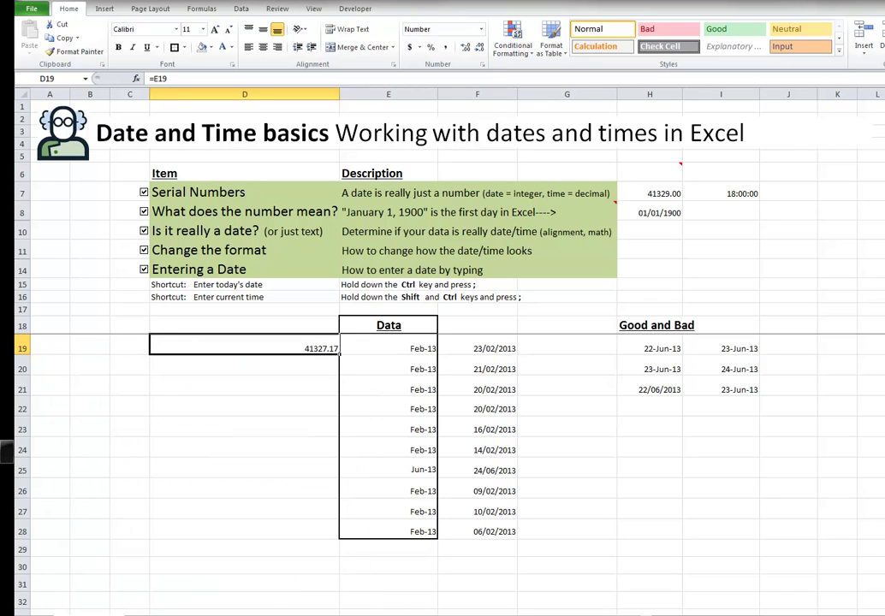
drag(338, 355, 330, 527)
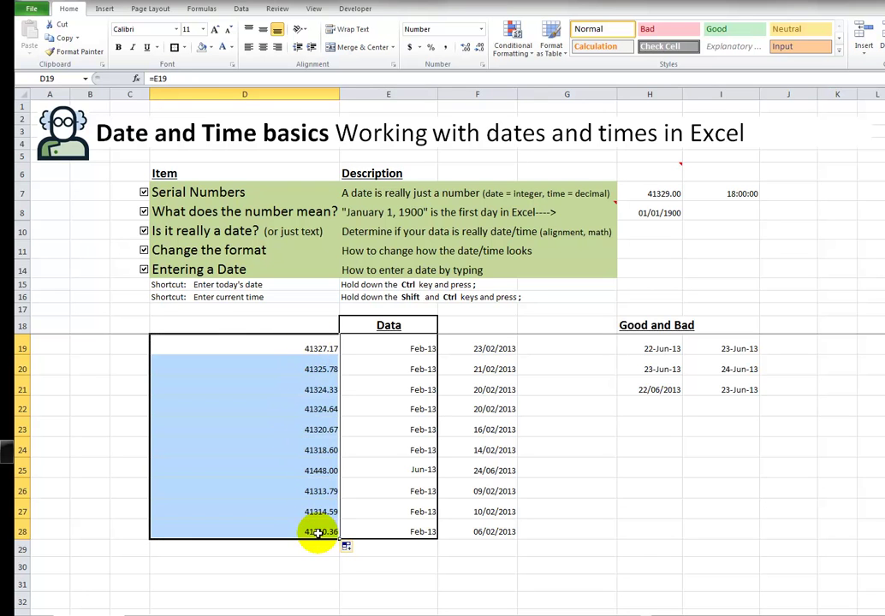
click(310, 470)
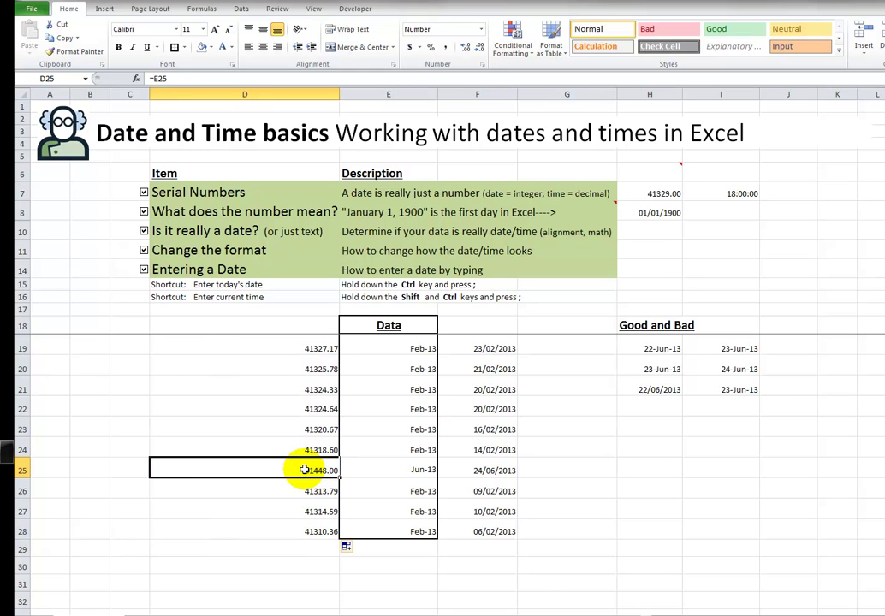
click(316, 491)
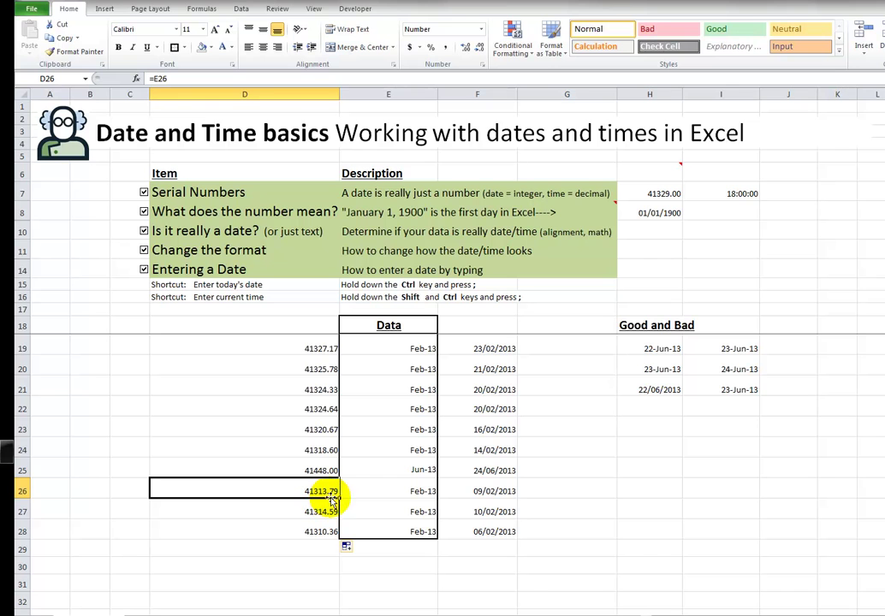
Apply the custom number format dd/mm/yyyy h:mm to D19:D28
drag(308, 351, 309, 531)
right_click(249, 366)
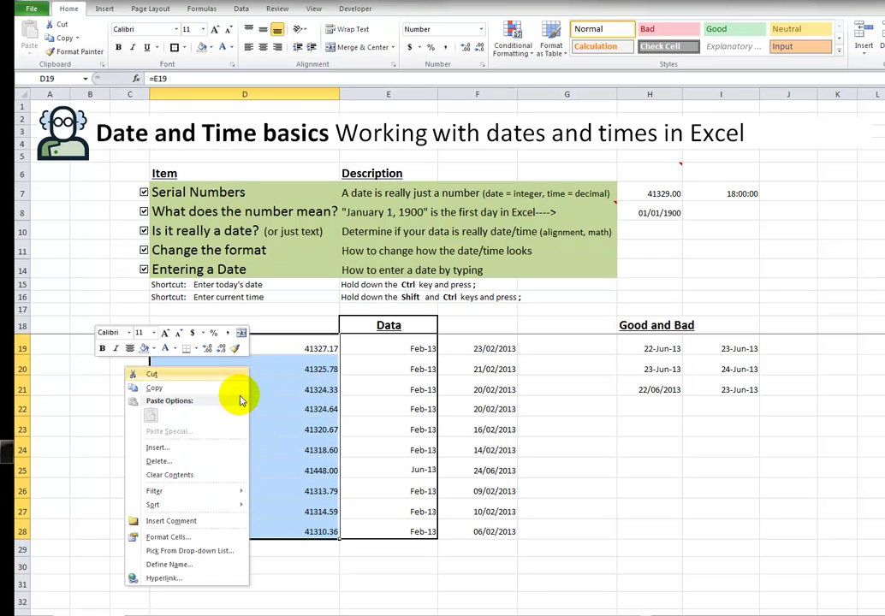
click(206, 537)
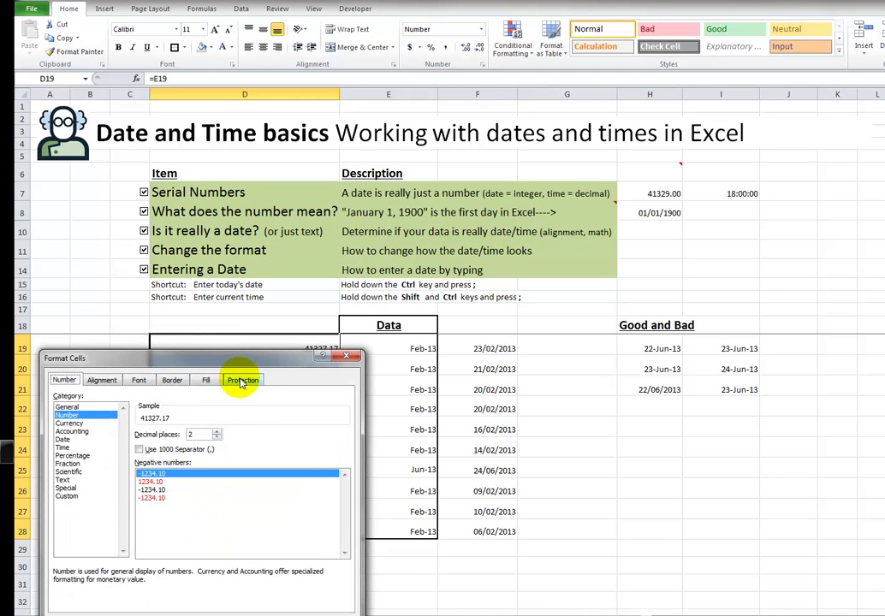
drag(328, 353, 771, 210)
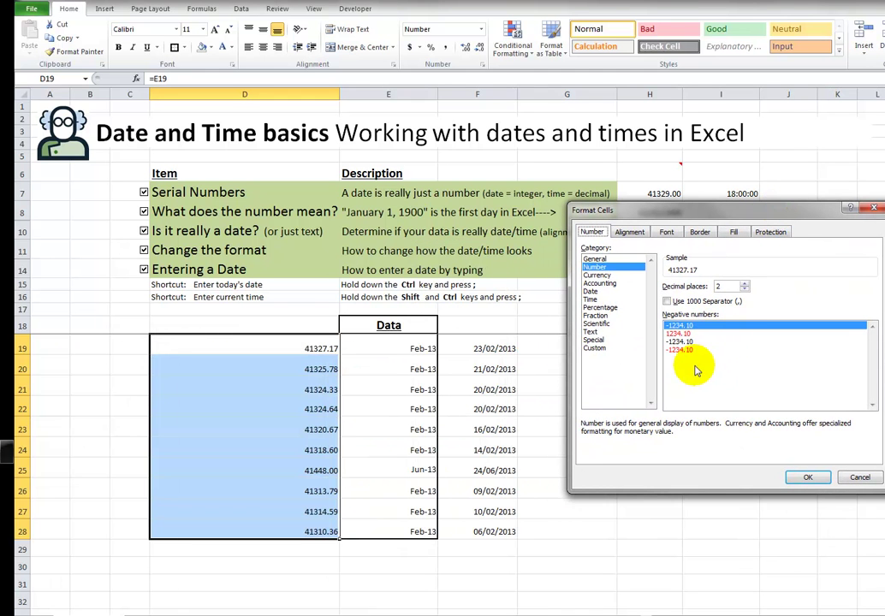
click(612, 351)
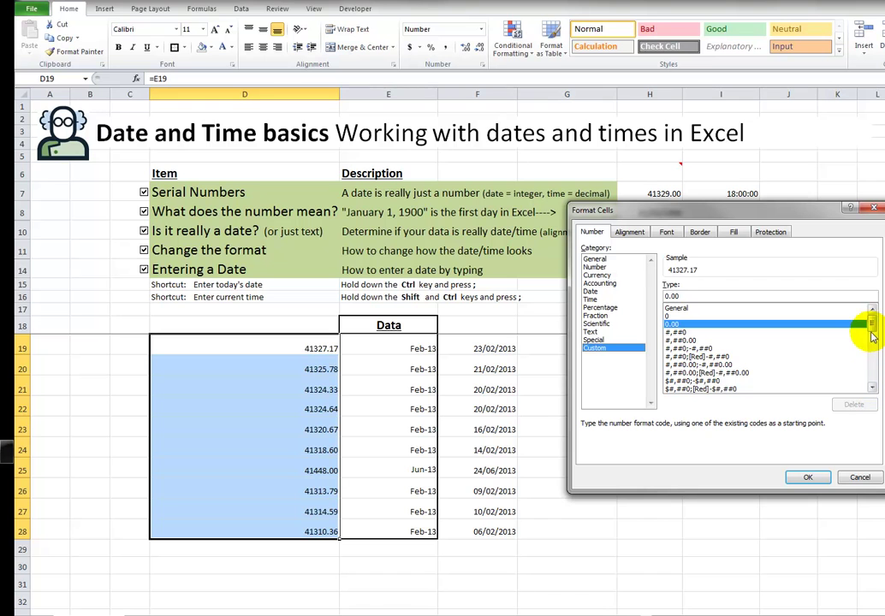
drag(871, 325, 873, 361)
click(694, 341)
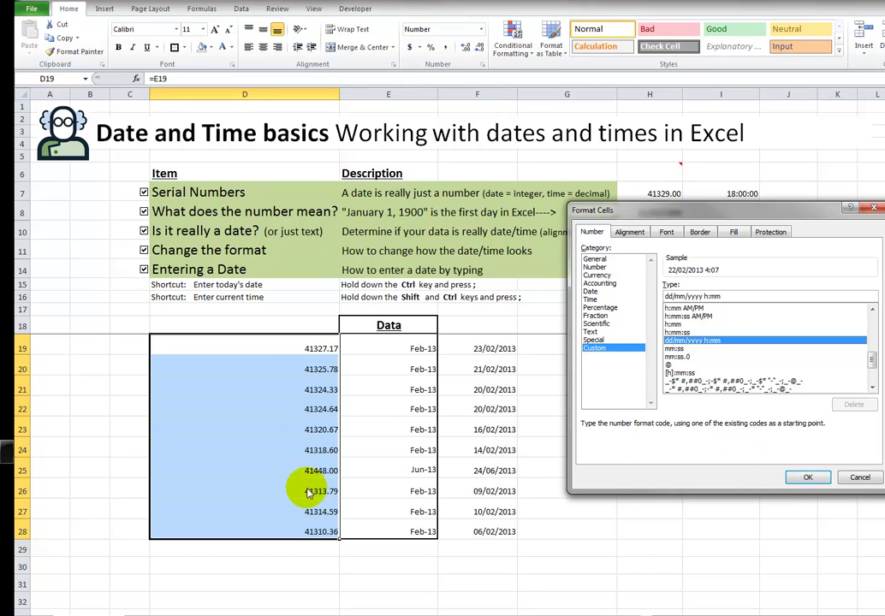
click(809, 477)
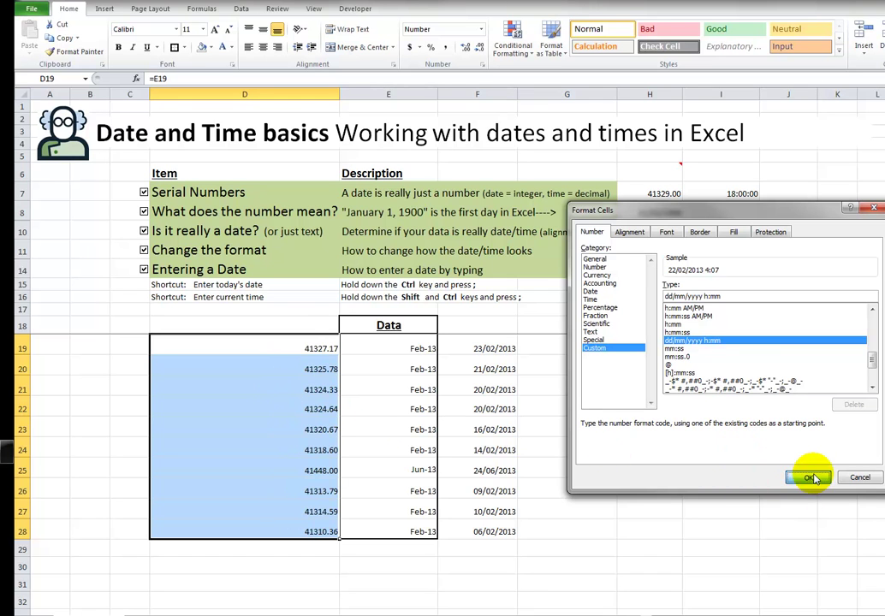
Compare the dates and times in column D with the values stored in the Data column, including row 26
click(296, 350)
click(294, 392)
click(293, 449)
click(294, 491)
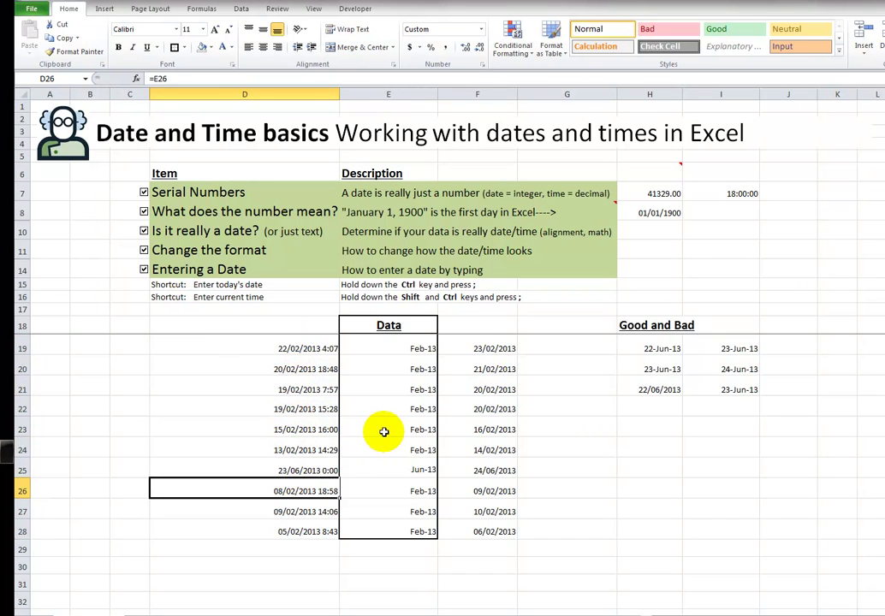
click(392, 487)
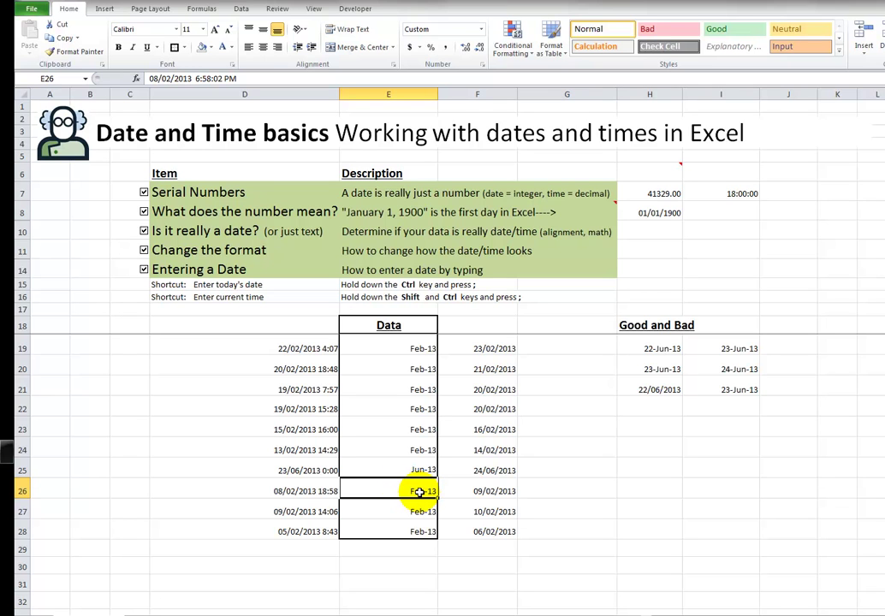
click(293, 491)
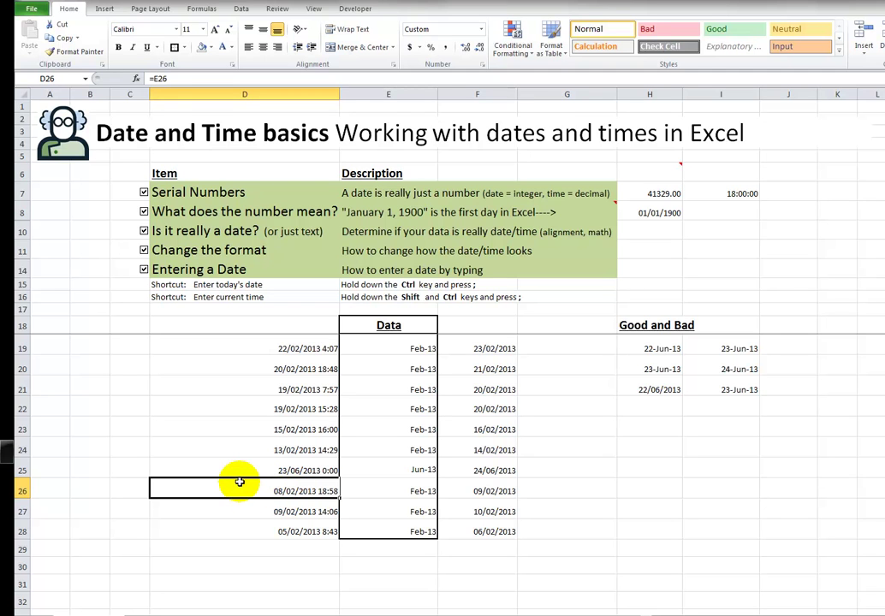
click(44, 325)
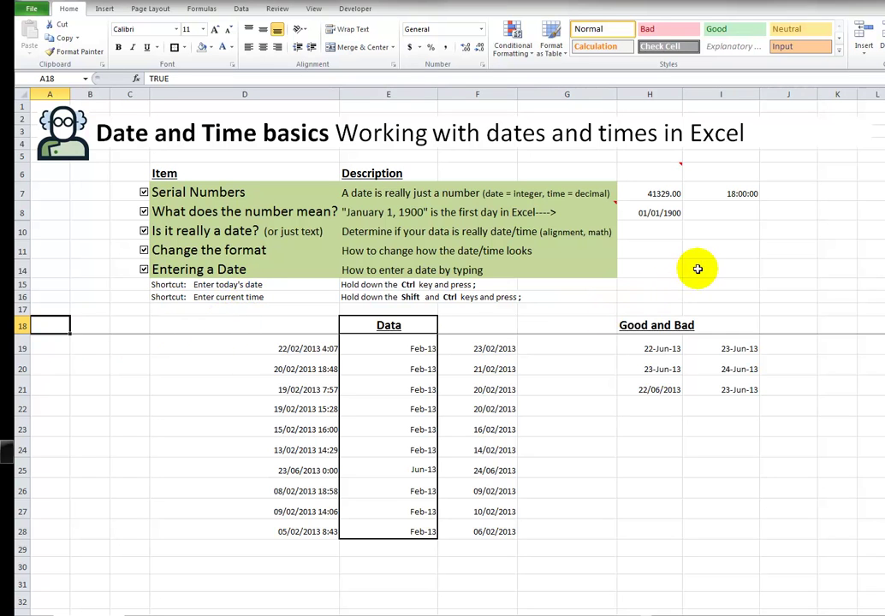
Insert today's date, 24/02/2013, as a fixed value in I14
click(723, 270)
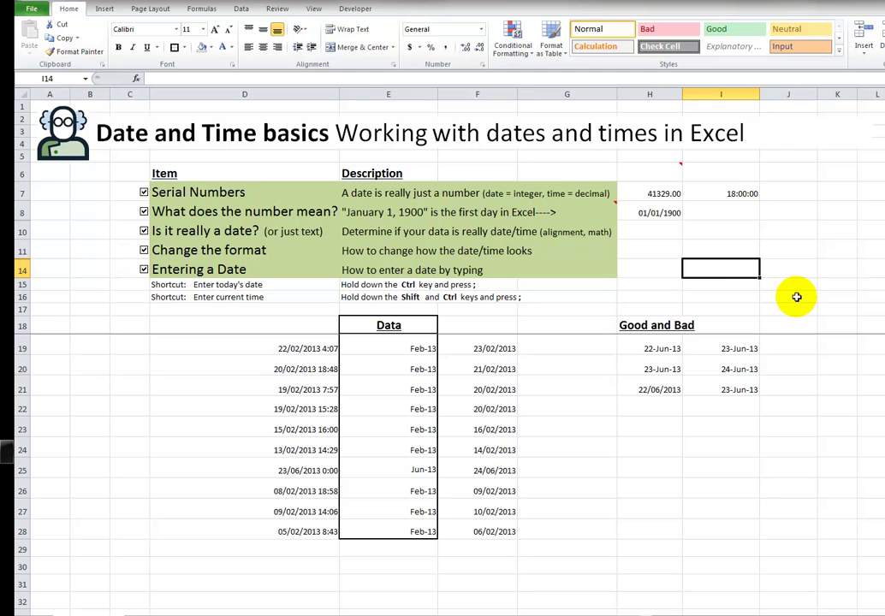
key(ctrl+semicolon)
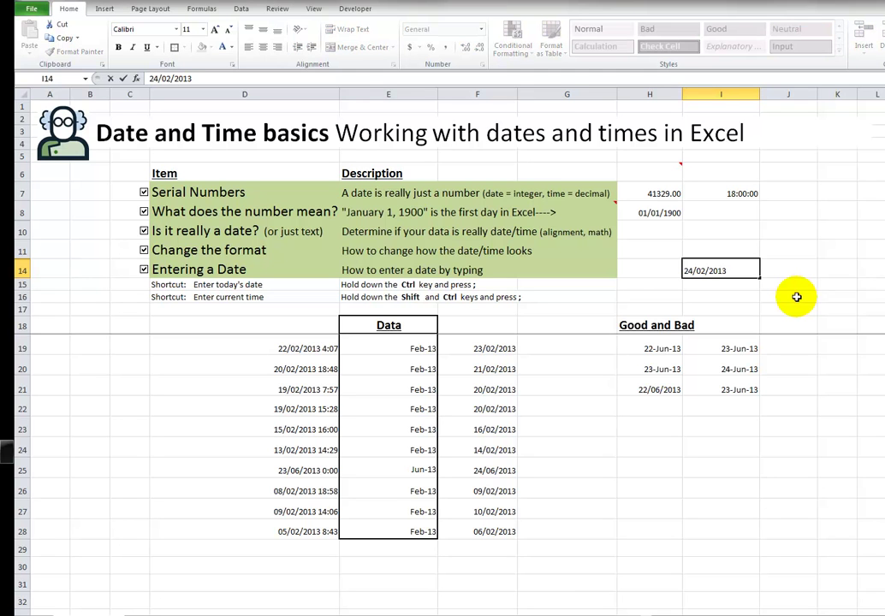
key(Return)
key(Up)
Insert the current time, 3:26 PM, as a fixed value in J14
key(Right)
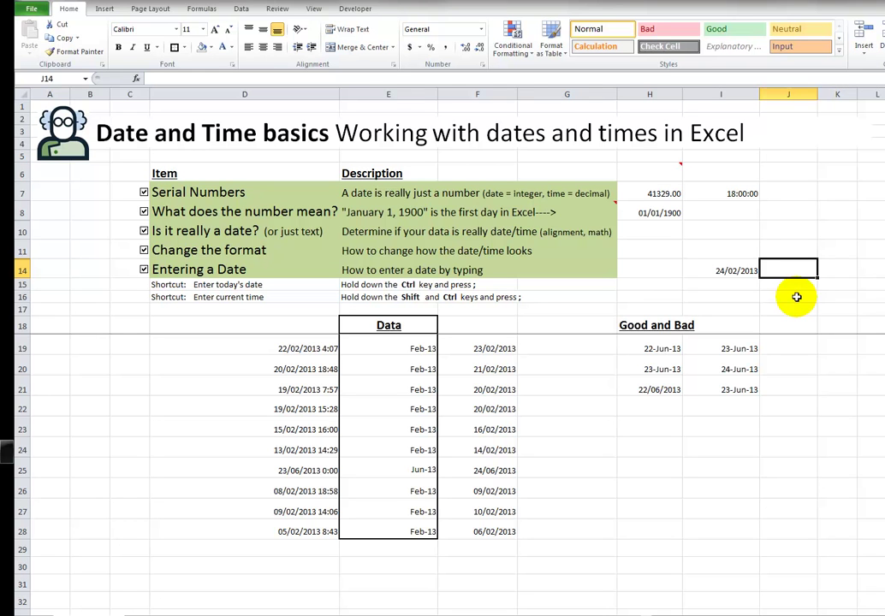
key(ctrl+shift+semicolon)
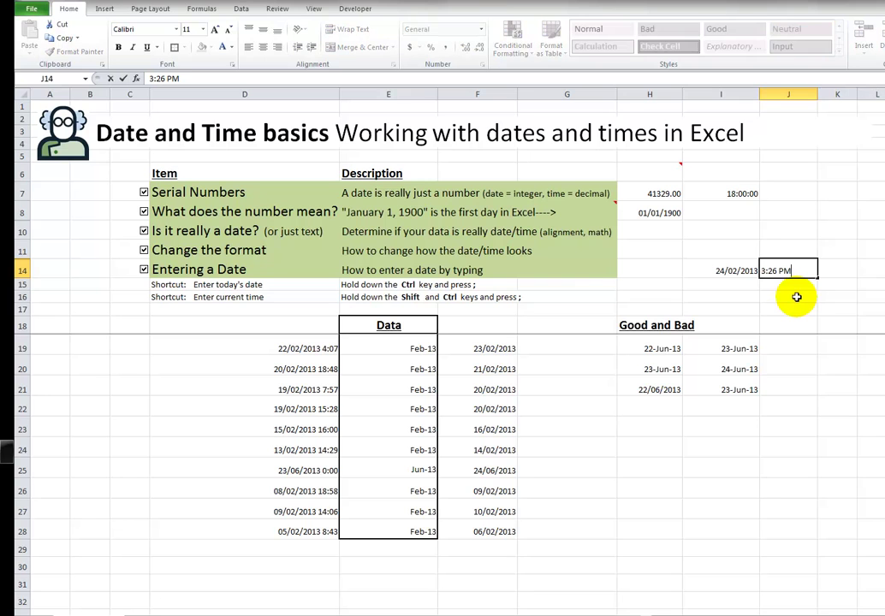
key(Return)
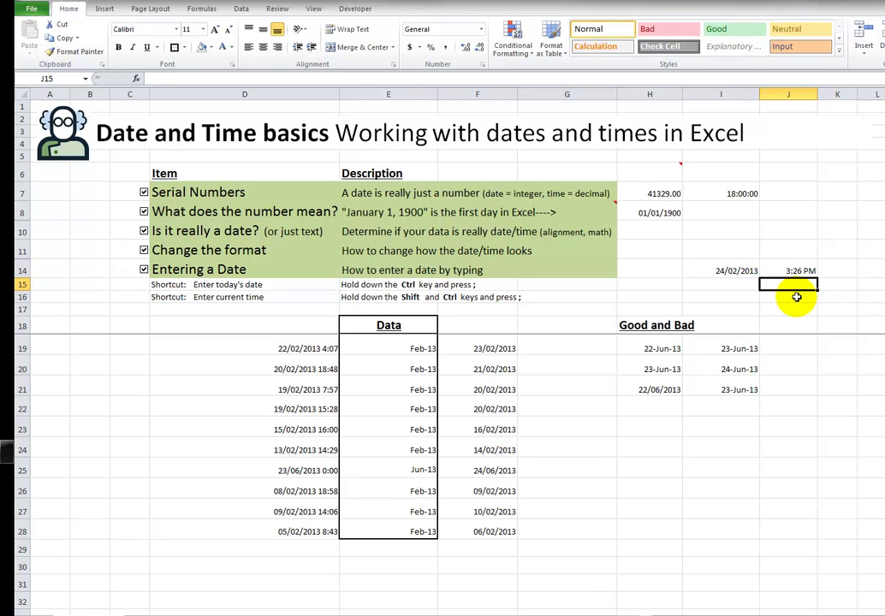